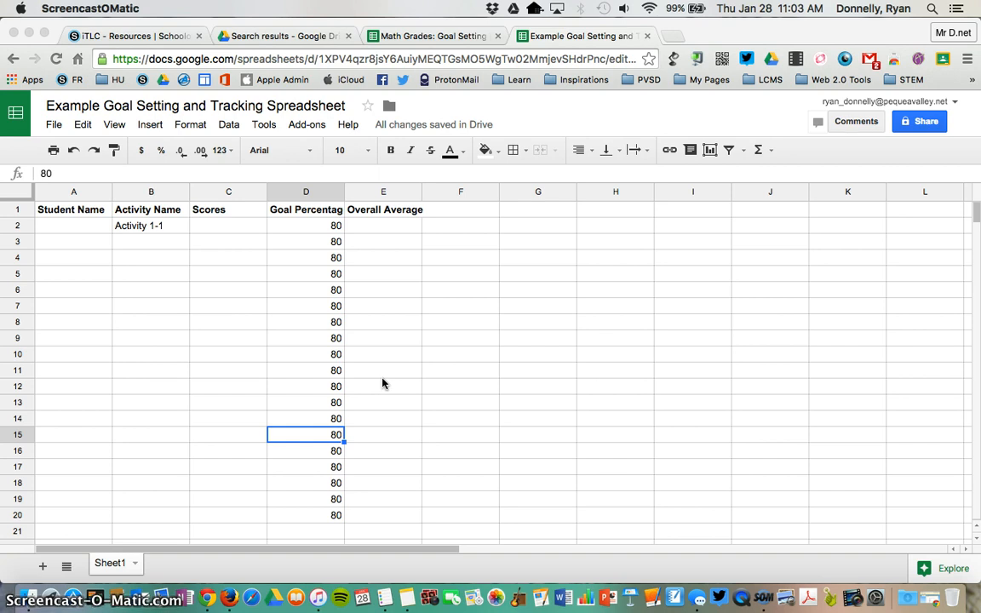
# - Widen column D so the full 'Goal Percentage' header is visible
pyautogui.click(344, 191)
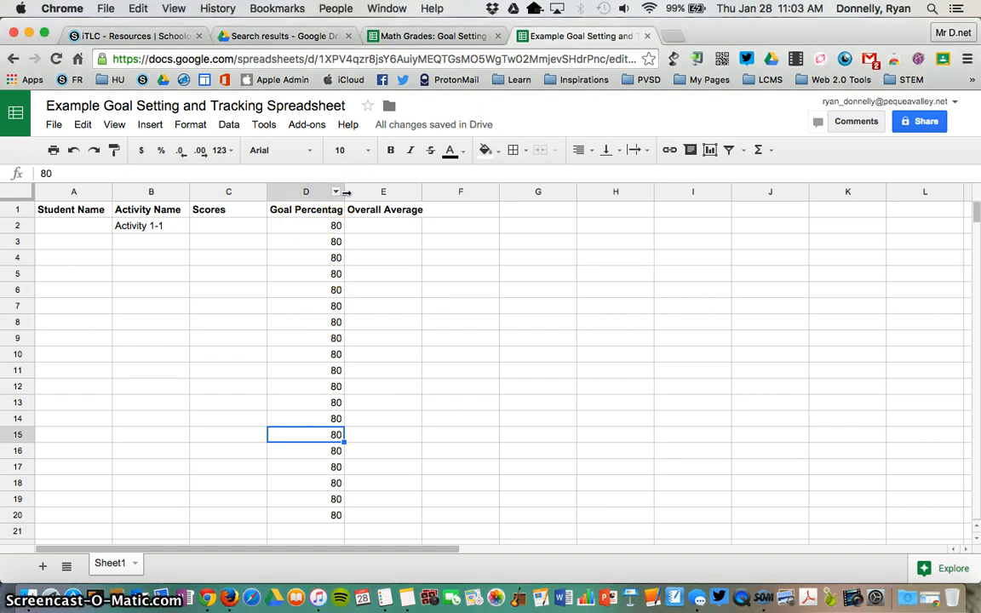
pyautogui.moveTo(345, 193); pyautogui.dragTo(364, 196)
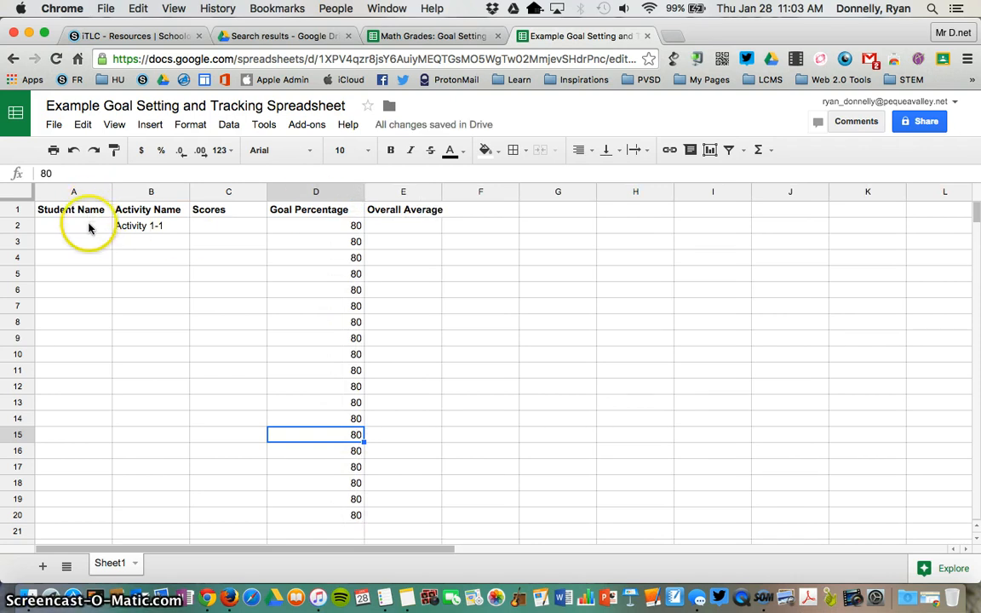
# - Enter the student's name in cell A2
pyautogui.click(79, 226)
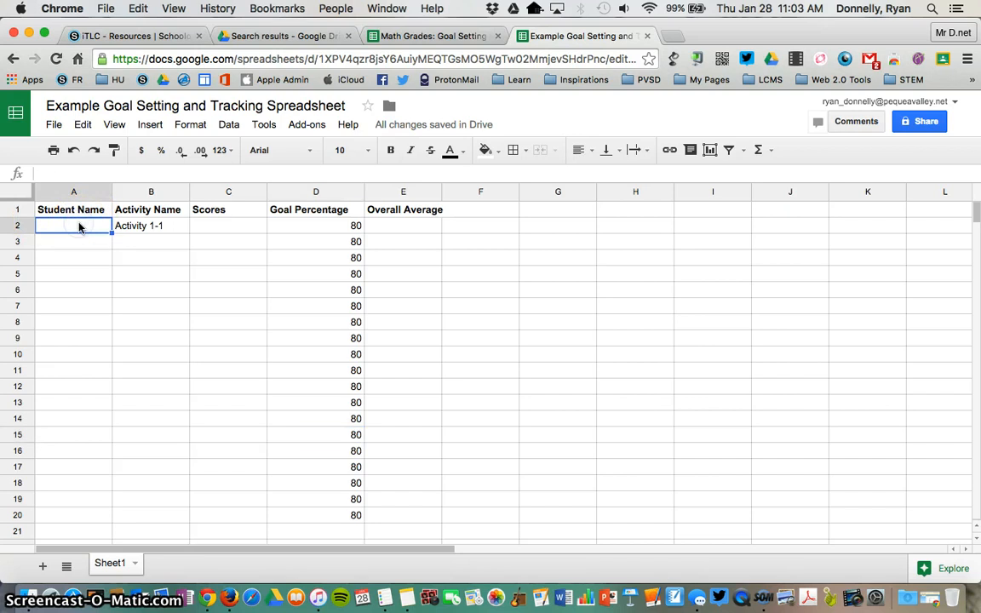
pyautogui.write('Bob Builder')
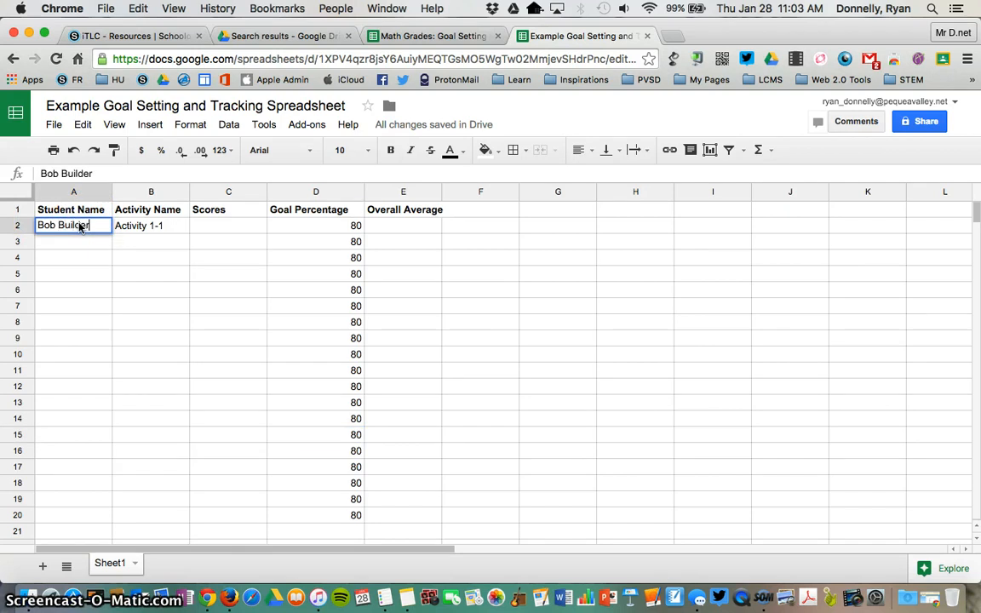
pyautogui.click(136, 225)
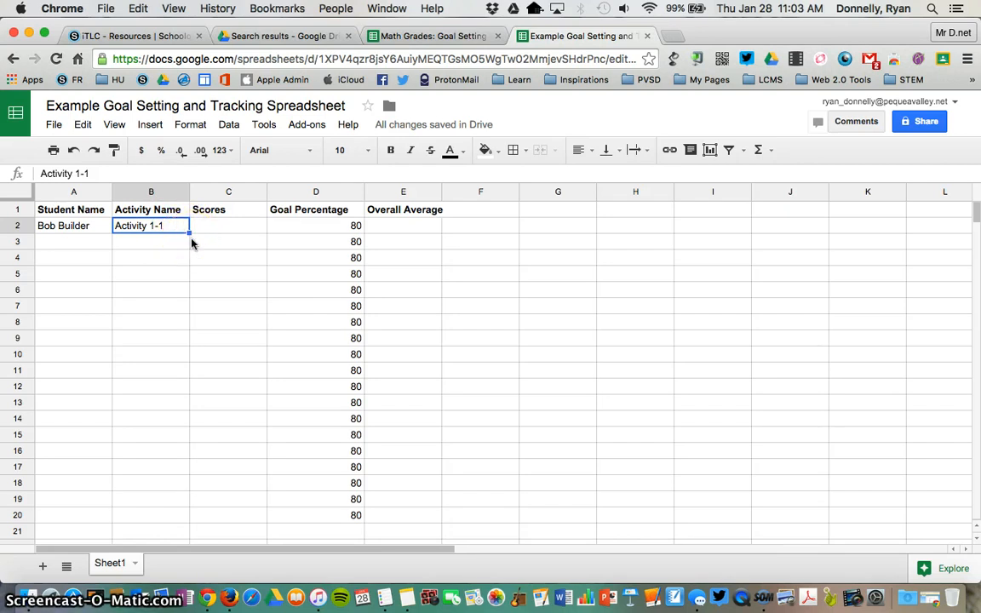
# - Fill column B with Activity 1-1 through Activity 1-20, down to row 21
pyautogui.moveTo(189, 233); pyautogui.dragTo(181, 515)
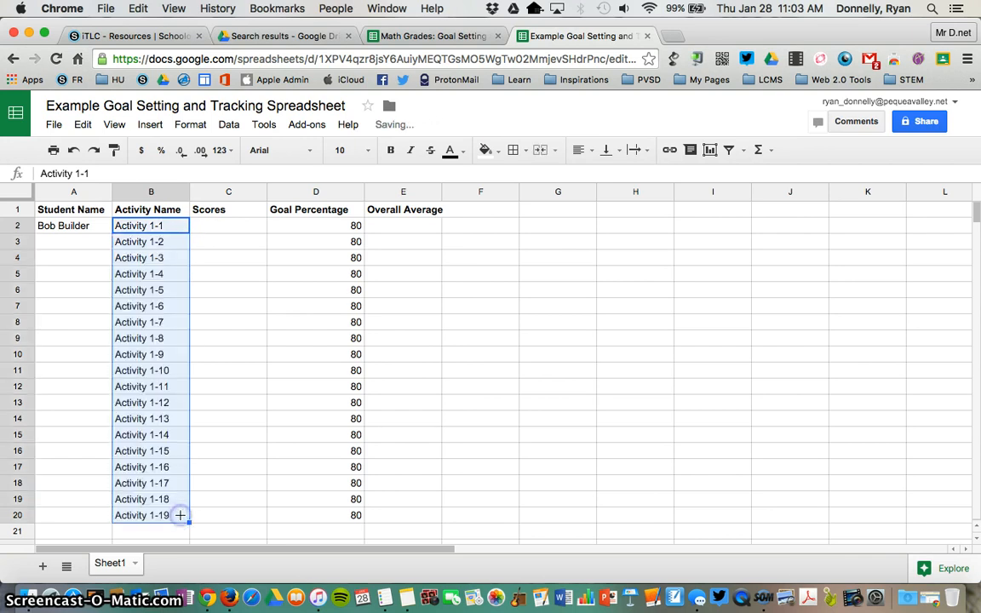
pyautogui.scroll(-4, 180, 515)
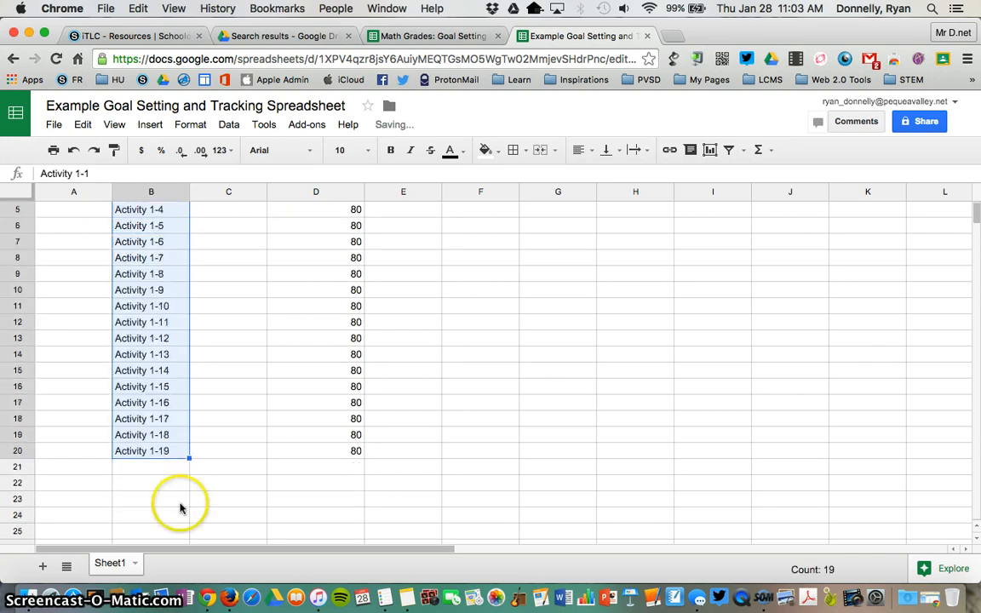
pyautogui.click(204, 450)
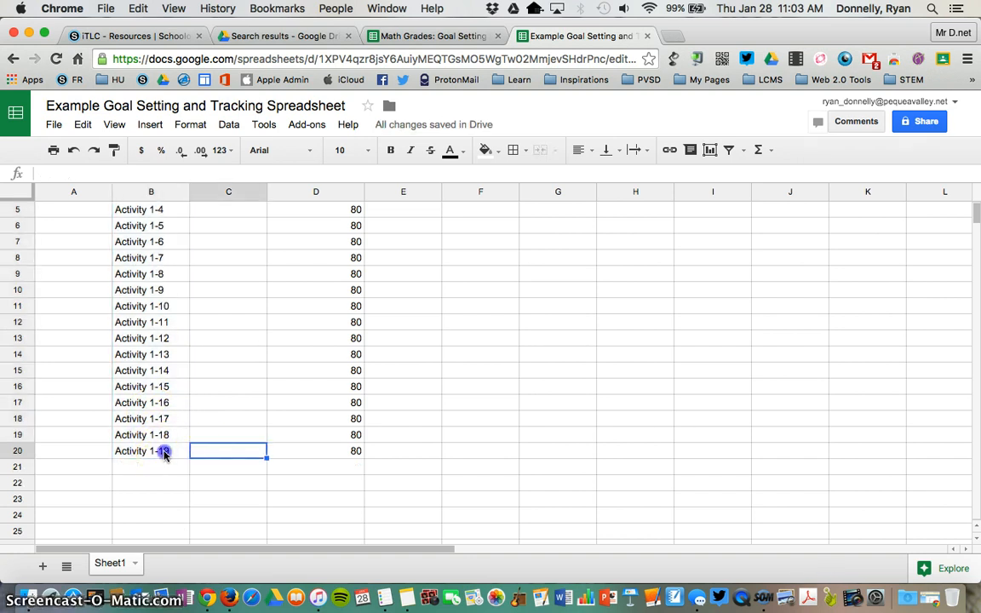
pyautogui.click(164, 450)
pyautogui.moveTo(189, 457); pyautogui.dragTo(191, 470)
pyautogui.click(223, 434)
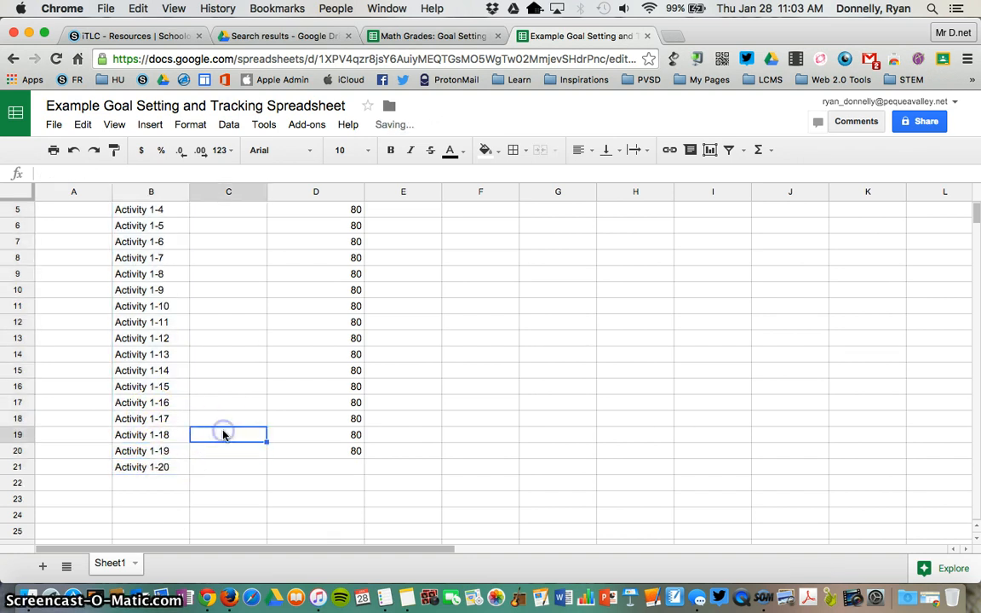
pyautogui.scroll(2, 237, 435)
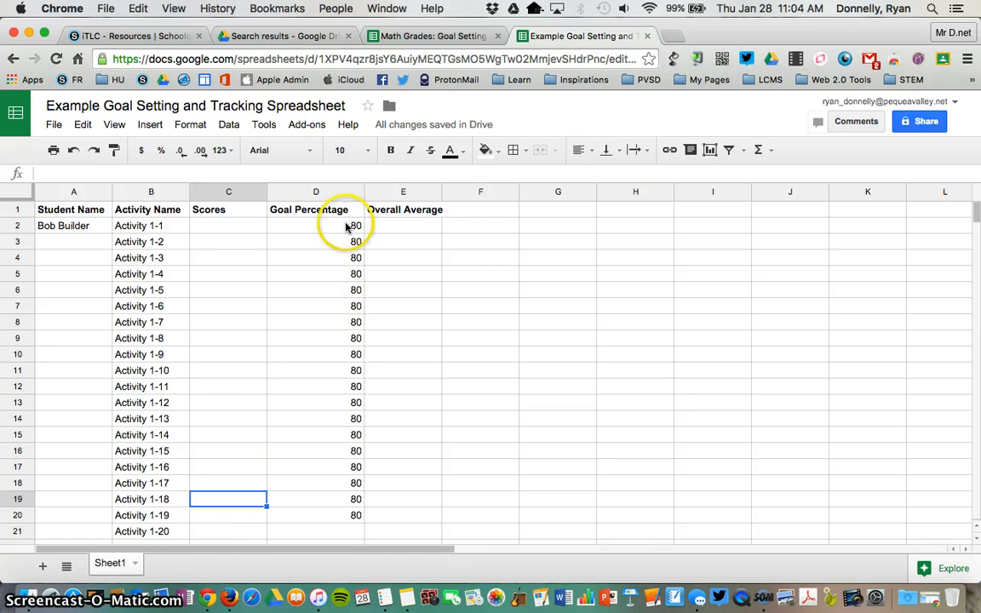
# - Extend the goal value 80 from D20 down to D21 to match Activity 1-20
pyautogui.click(334, 520)
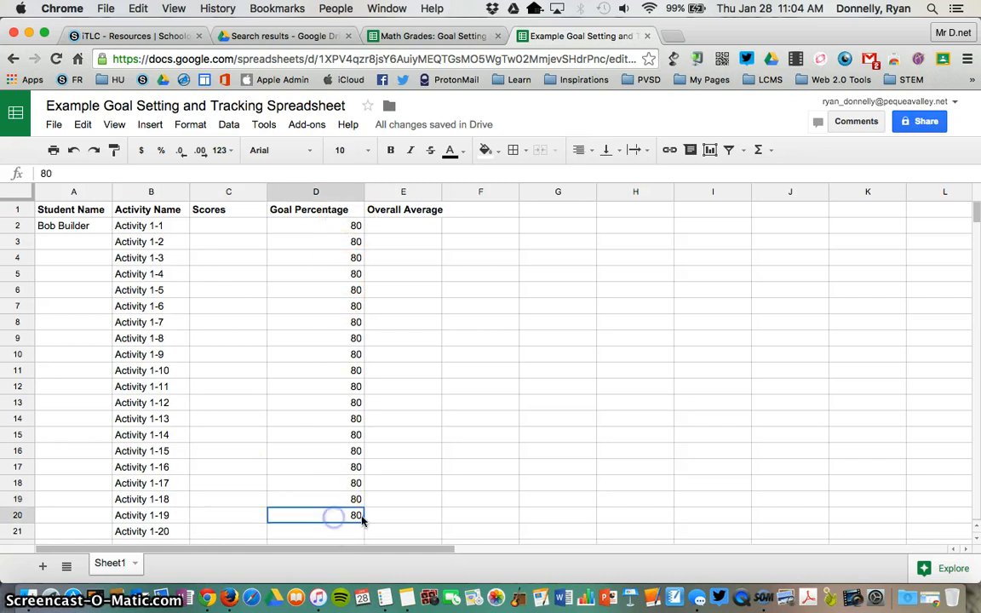
pyautogui.moveTo(362, 522); pyautogui.dragTo(363, 535)
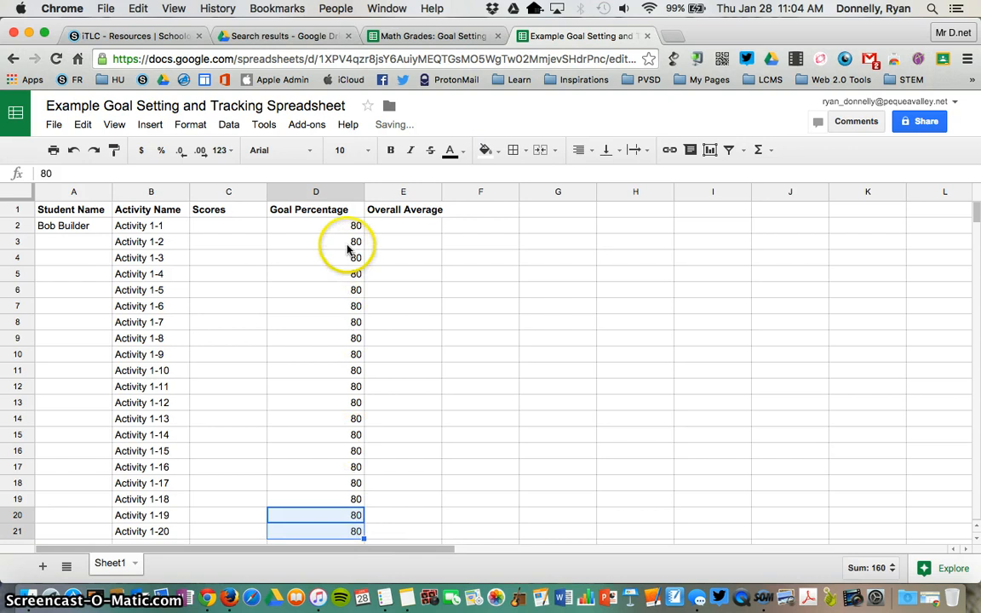
pyautogui.click(335, 259)
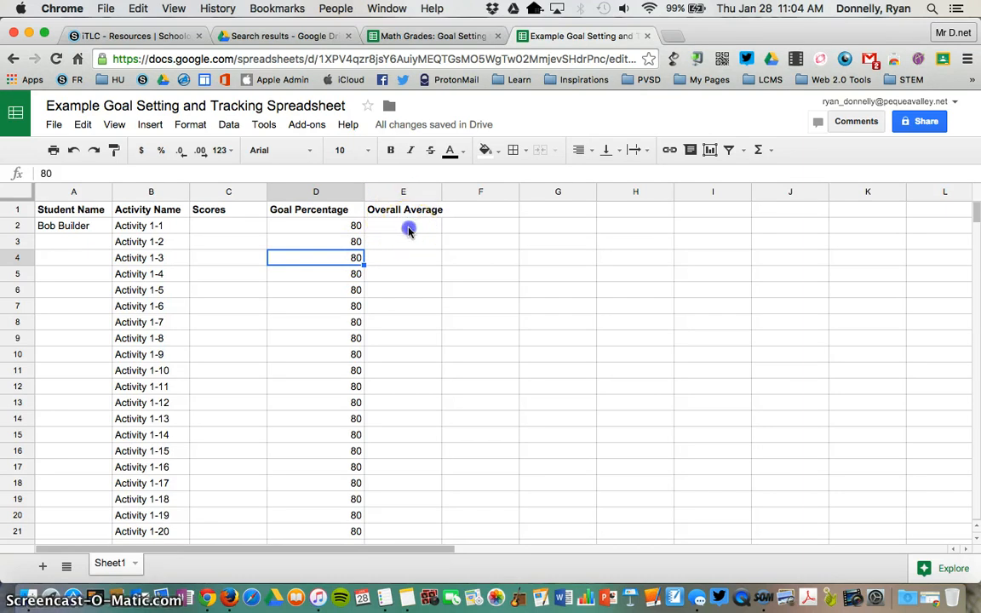
pyautogui.click(408, 228)
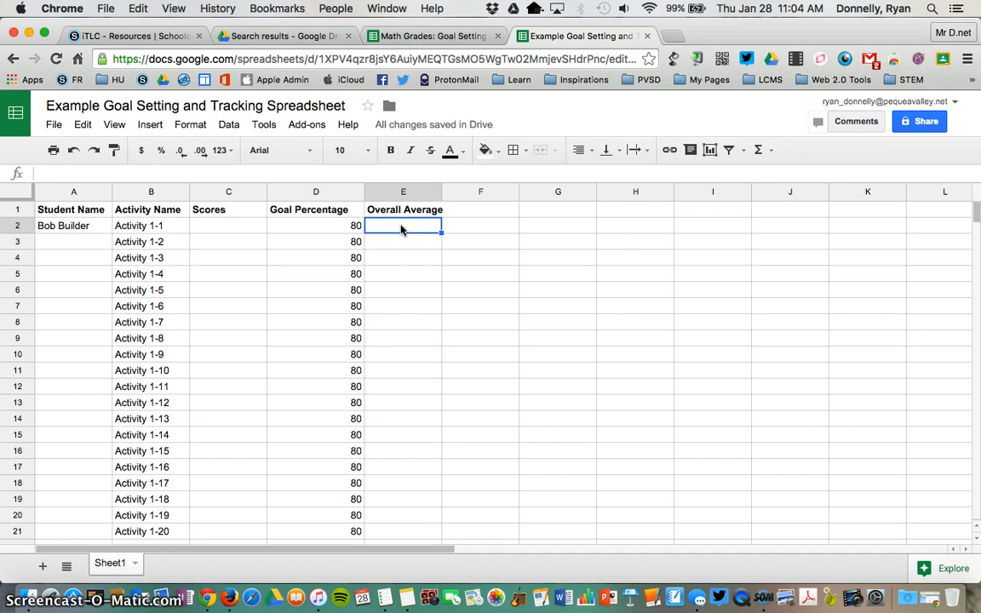
# - Start an AVERAGE formula over c2:c50 in the Overall Average cell E2
pyautogui.click(149, 124)
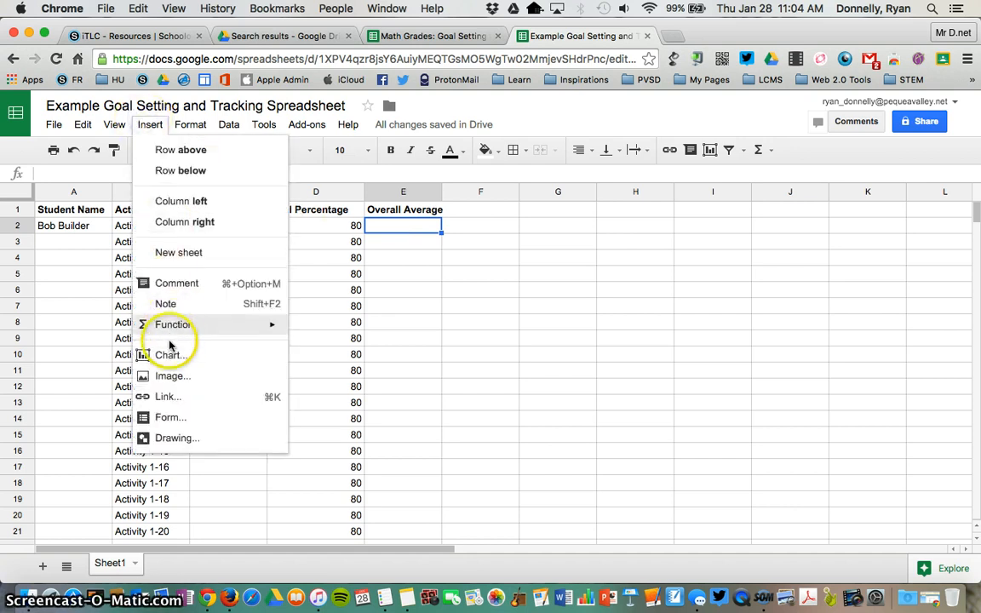
pyautogui.moveTo(183, 329)
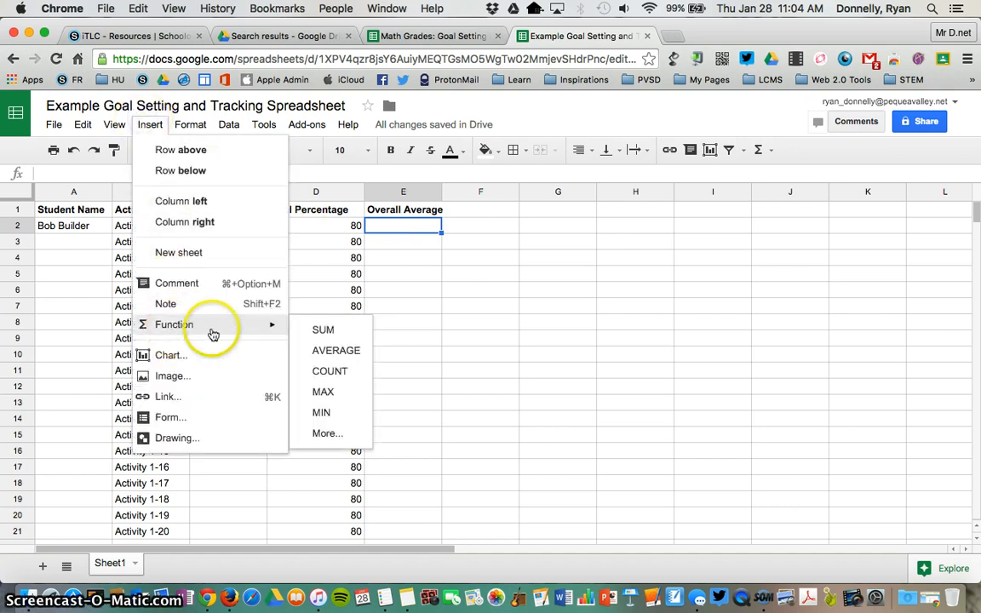
pyautogui.click(334, 352)
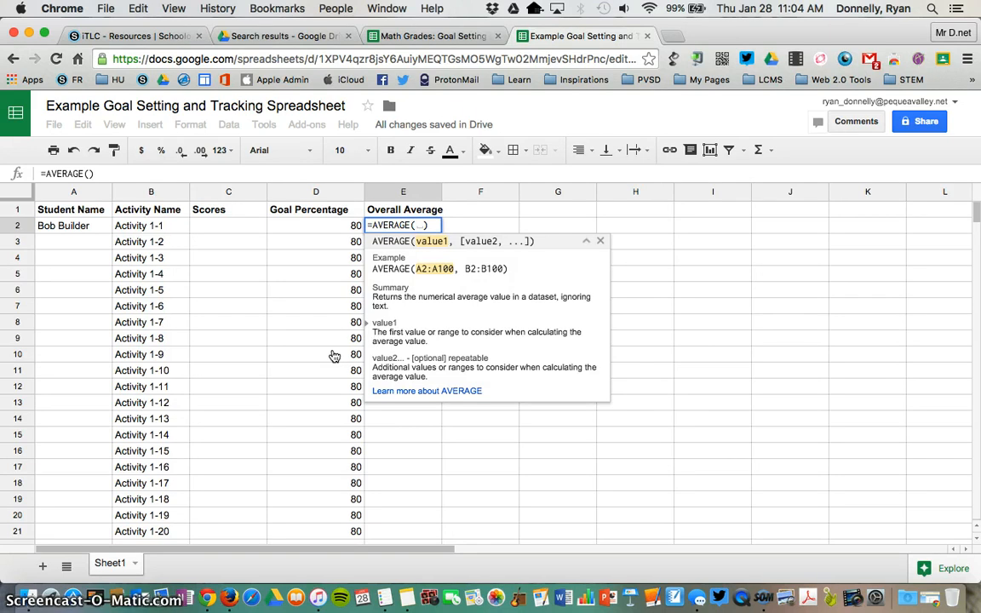
pyautogui.write('c2')
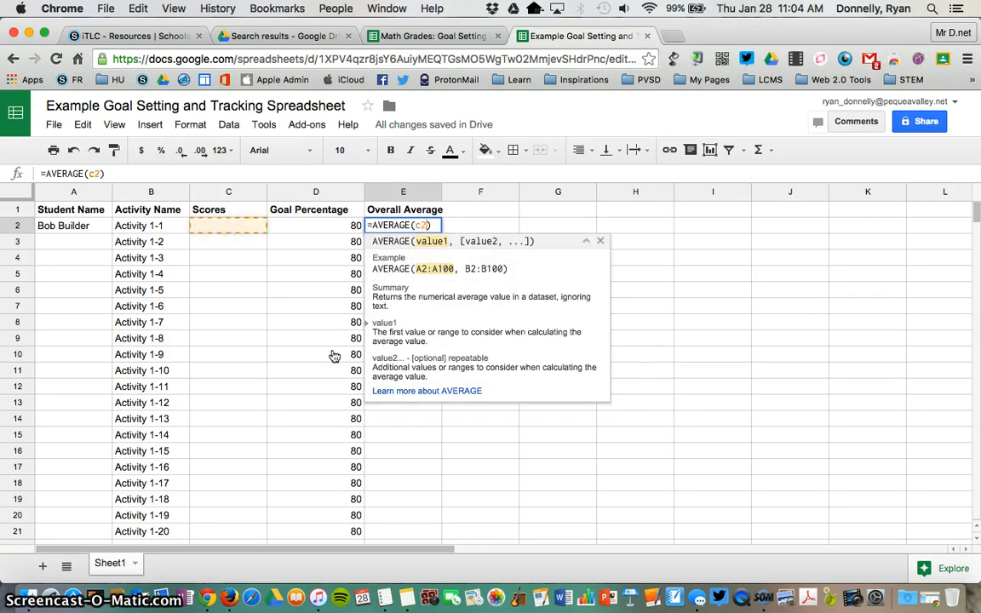
pyautogui.write(':')
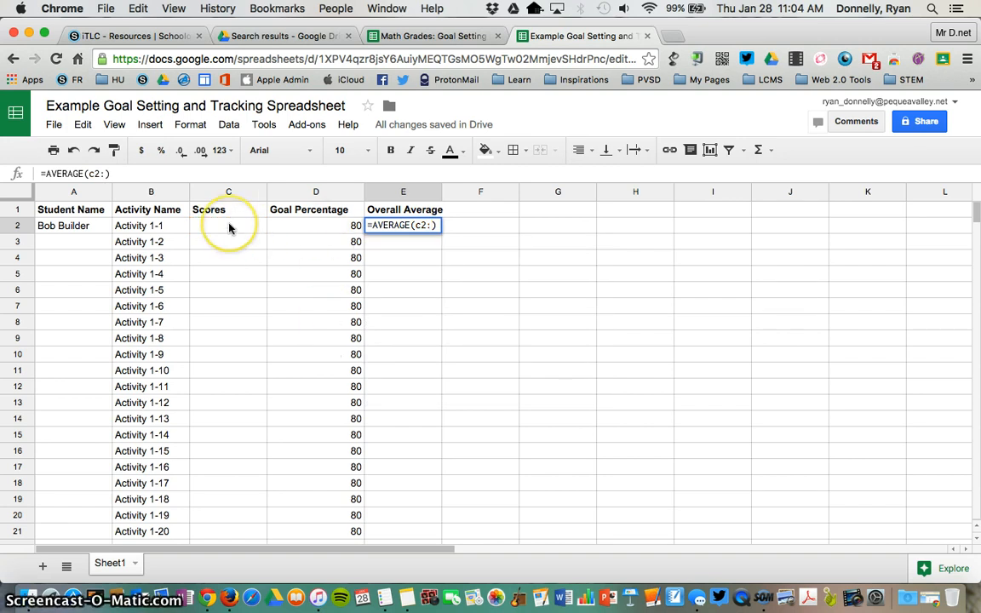
pyautogui.write('c')
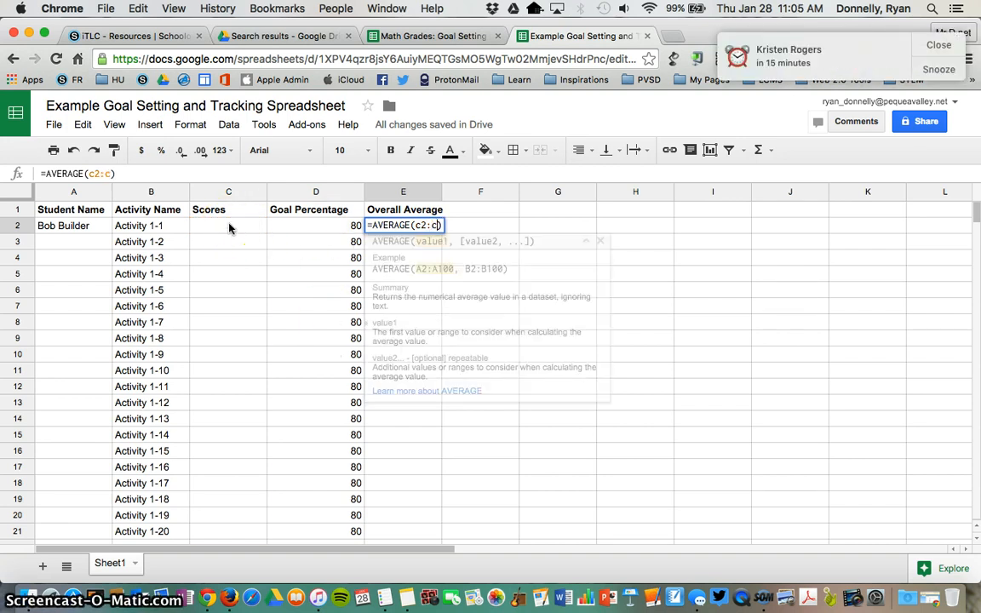
pyautogui.write('50')
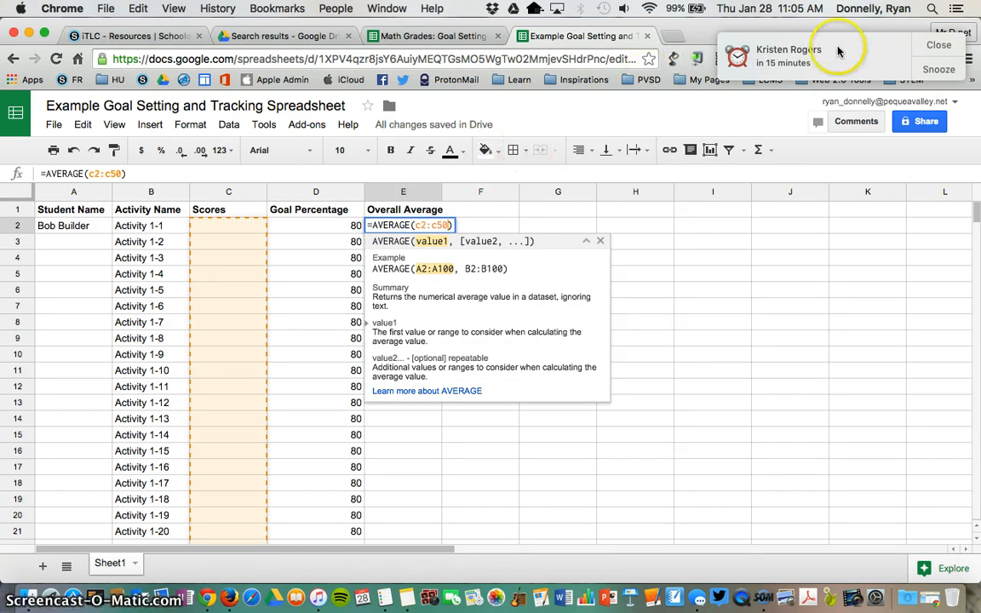
# - Dismiss the calendar reminder and scroll through the sheet
pyautogui.click(911, 47)
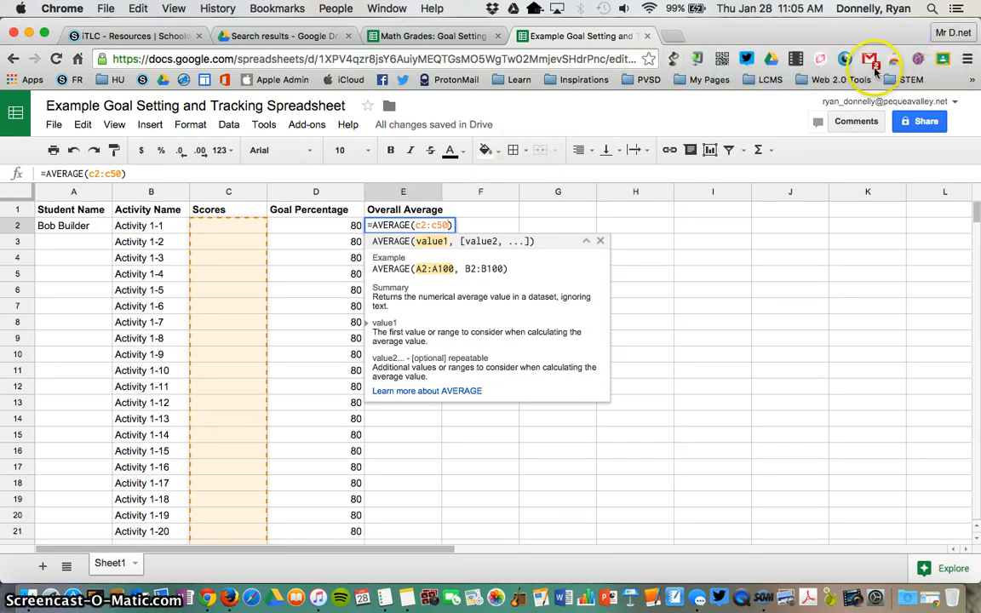
pyautogui.scroll(-5, 193, 258)
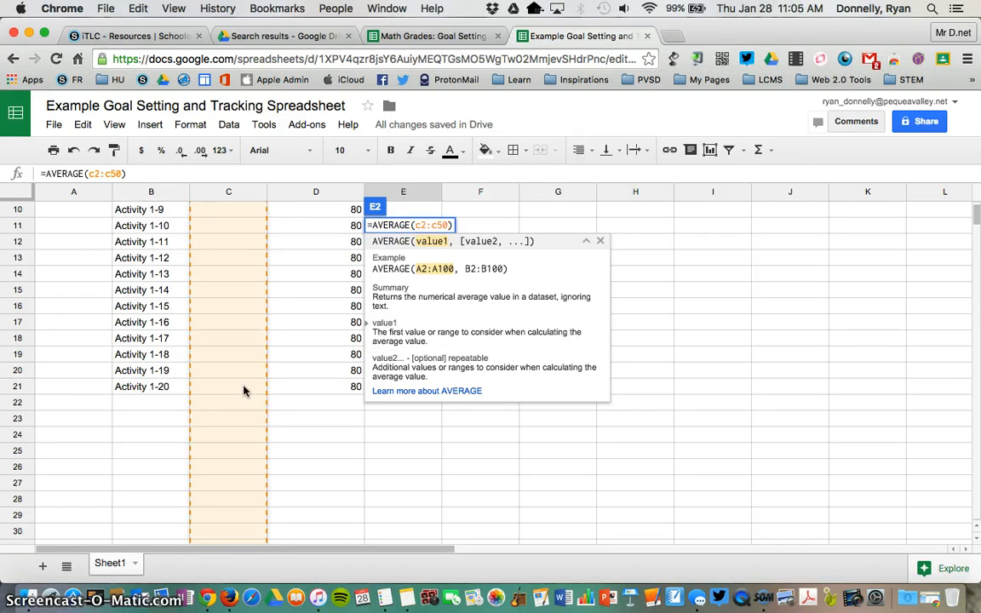
pyautogui.scroll(-3, 244, 391)
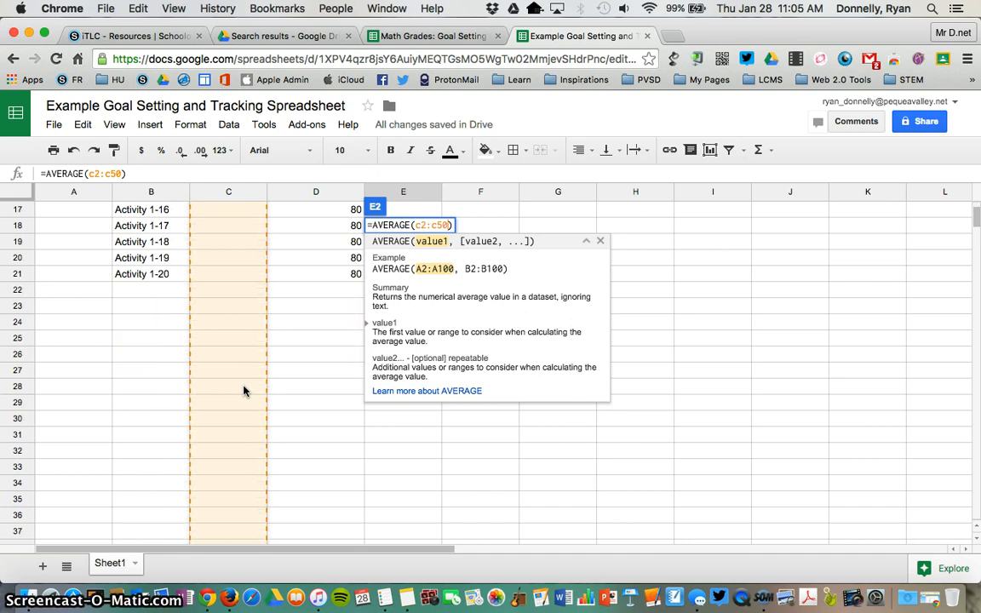
pyautogui.scroll(6, 244, 391)
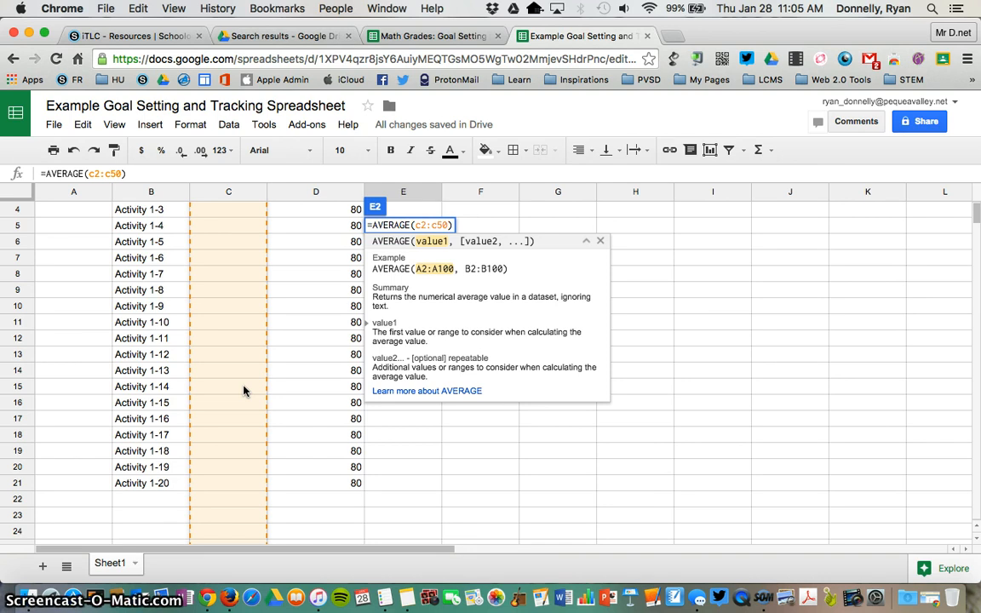
pyautogui.scroll(3, 243, 388)
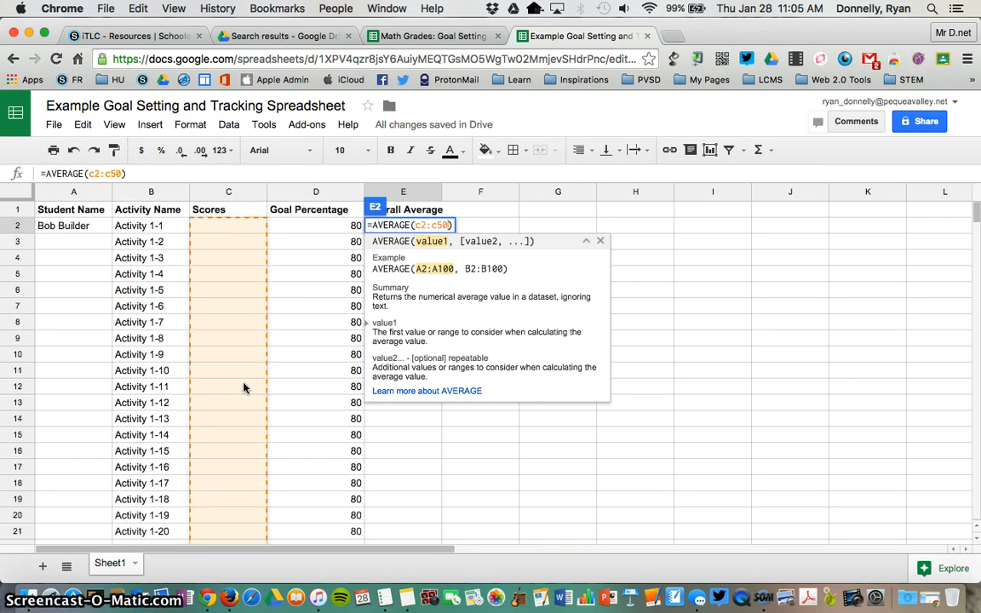
pyautogui.click(254, 366)
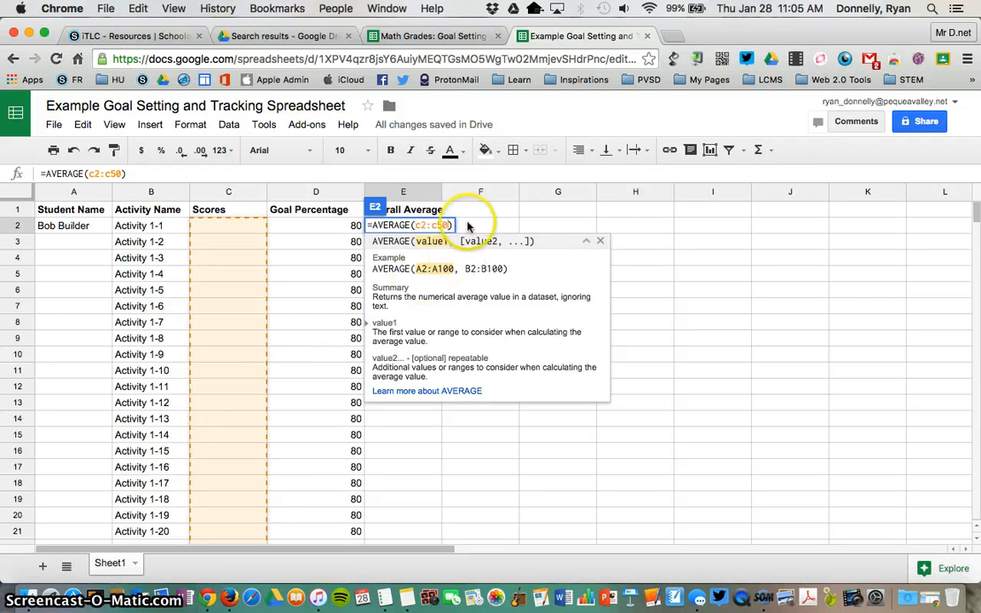
# - Confirm the E2 AVERAGE formula, which shows #DIV/0! until scores exist, and select C2
pyautogui.press('Return')
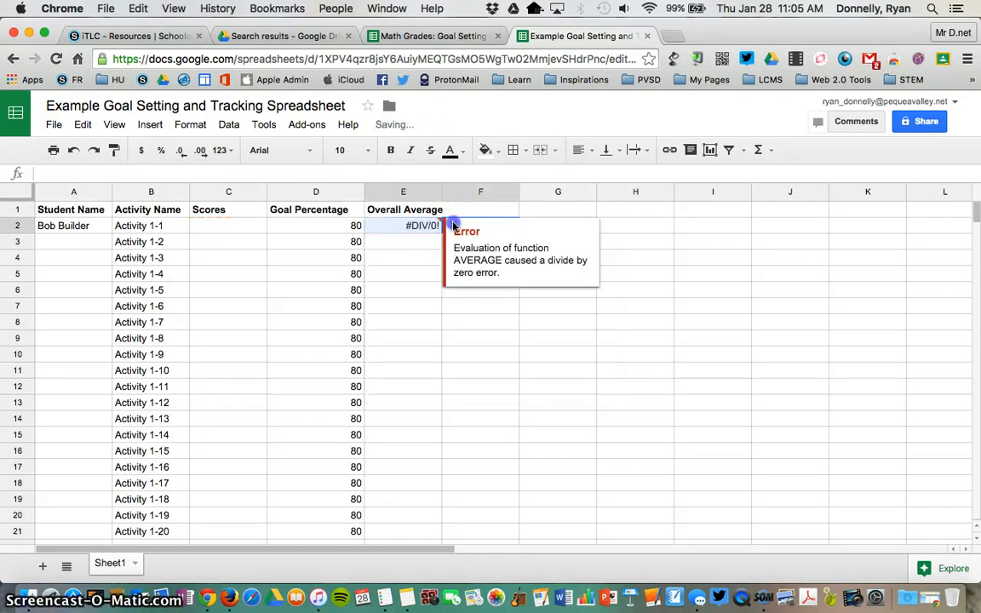
pyautogui.moveTo(449, 221); pyautogui.dragTo(449, 292)
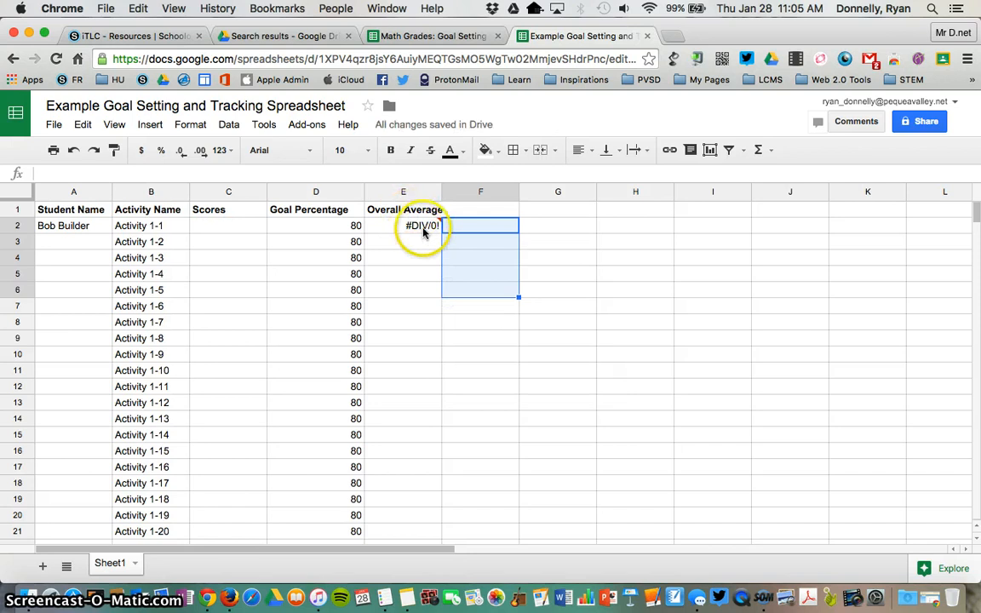
pyautogui.moveTo(413, 227)
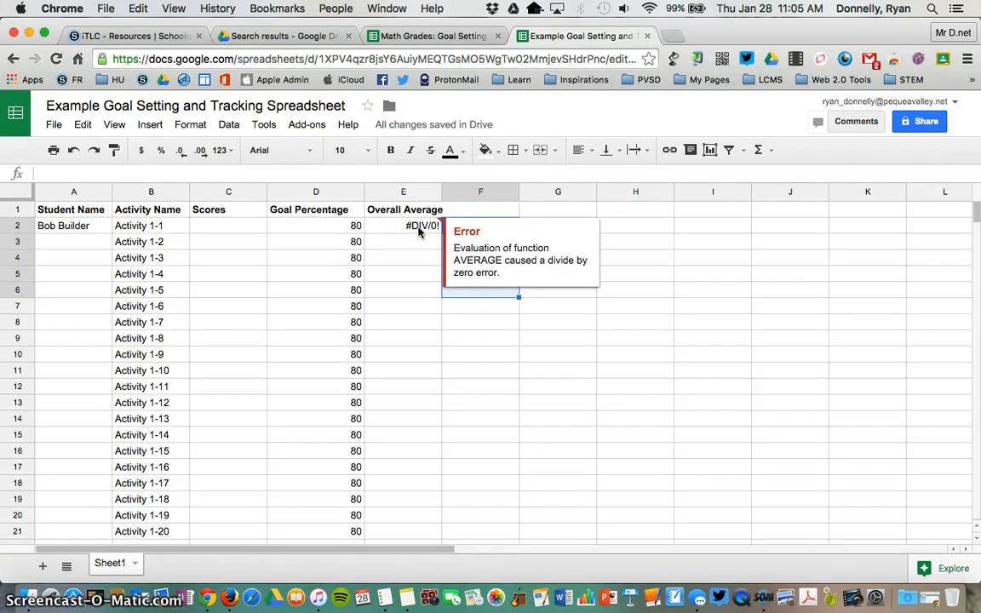
pyautogui.click(249, 227)
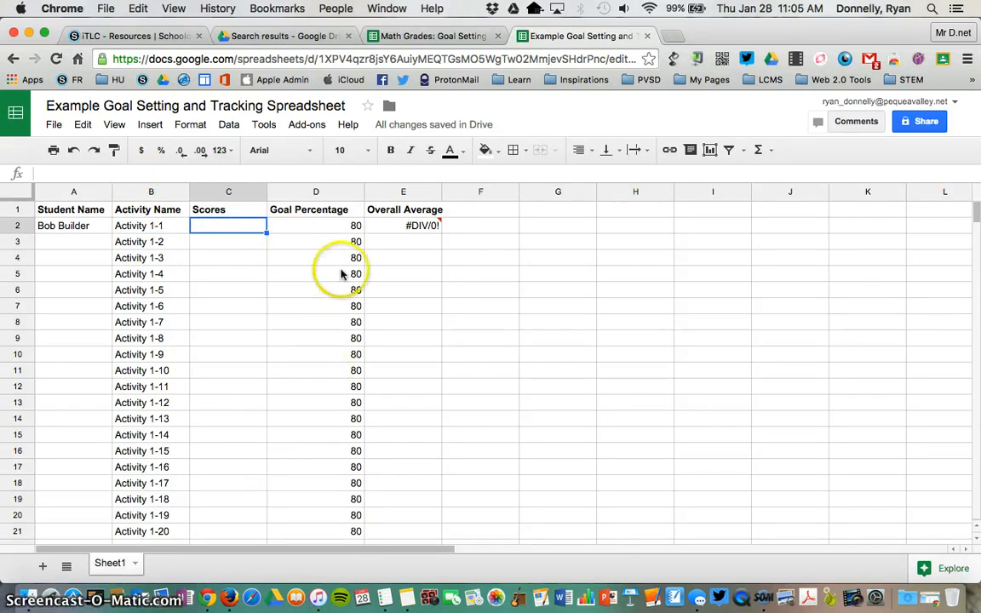
pyautogui.click(150, 125)
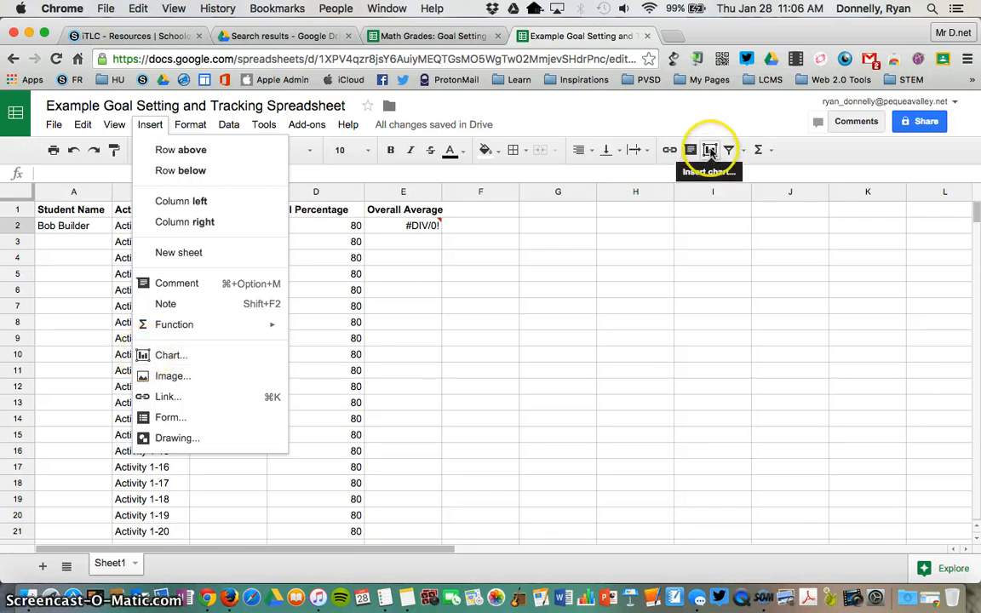
# - Insert a plain line chart of A1:E21 titled 'Goal Percentage vs. Activity Name'
pyautogui.click(172, 365)
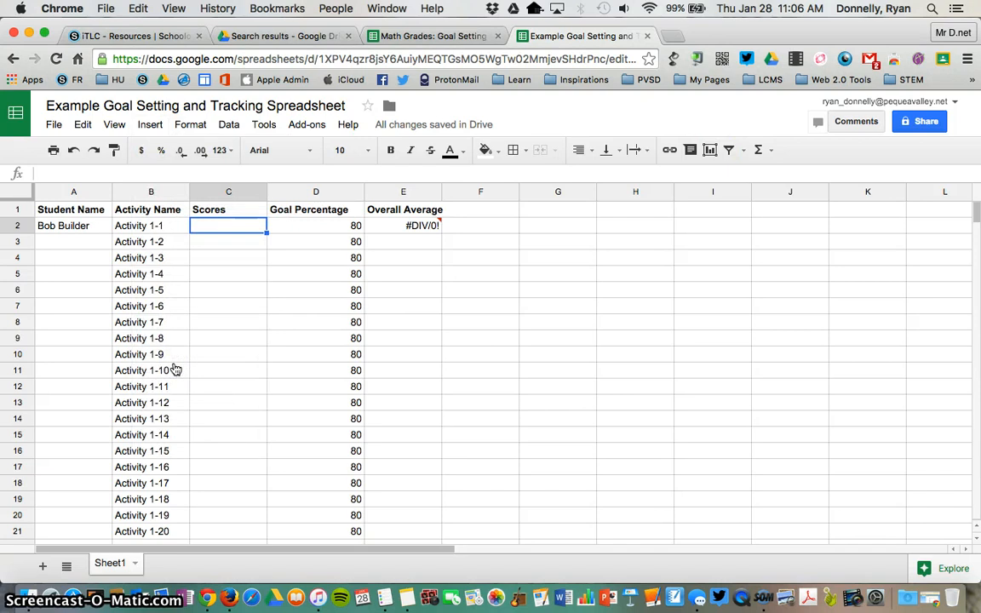
pyautogui.click(173, 326)
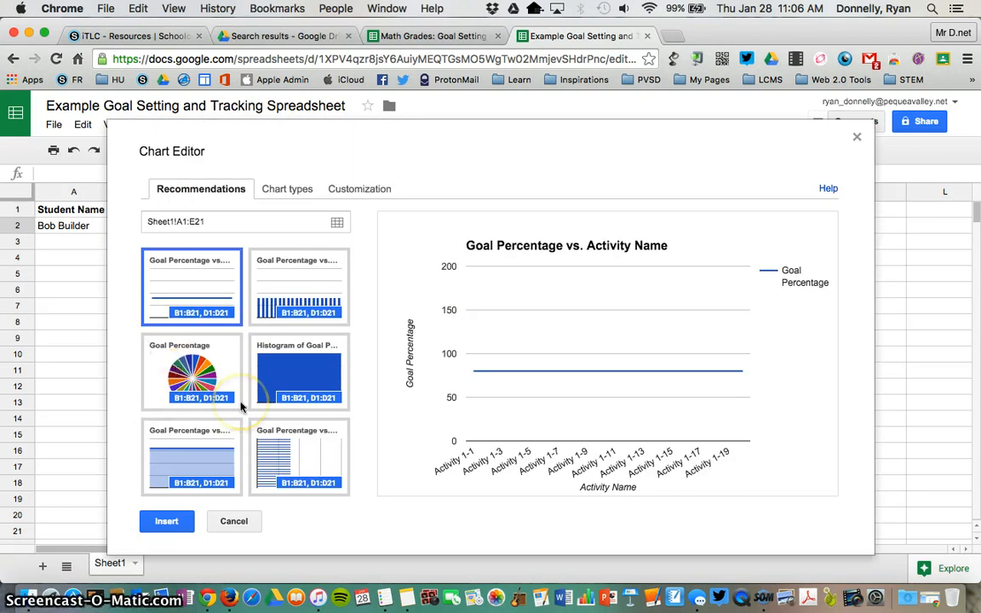
pyautogui.click(293, 193)
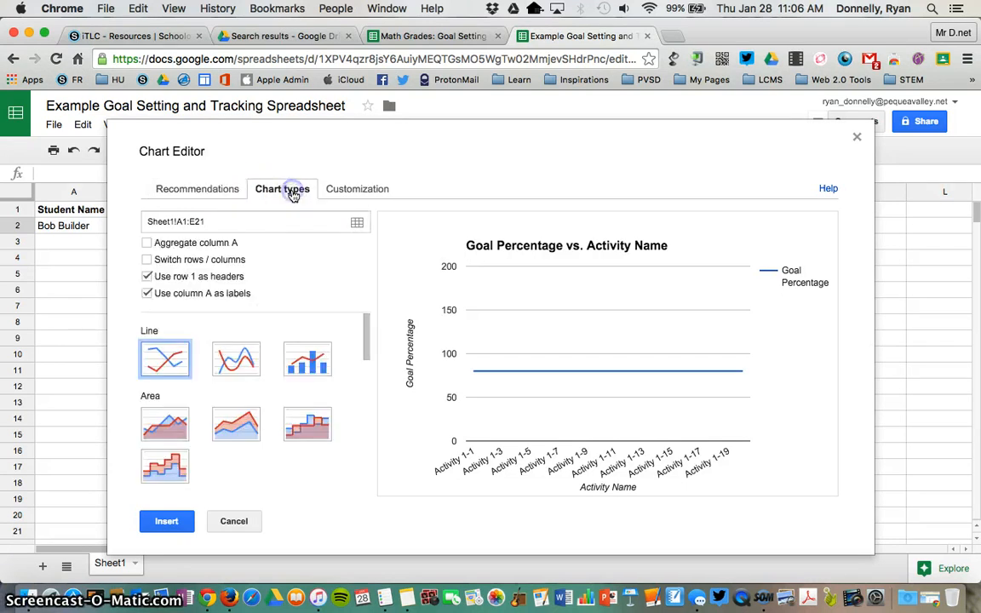
pyautogui.click(171, 361)
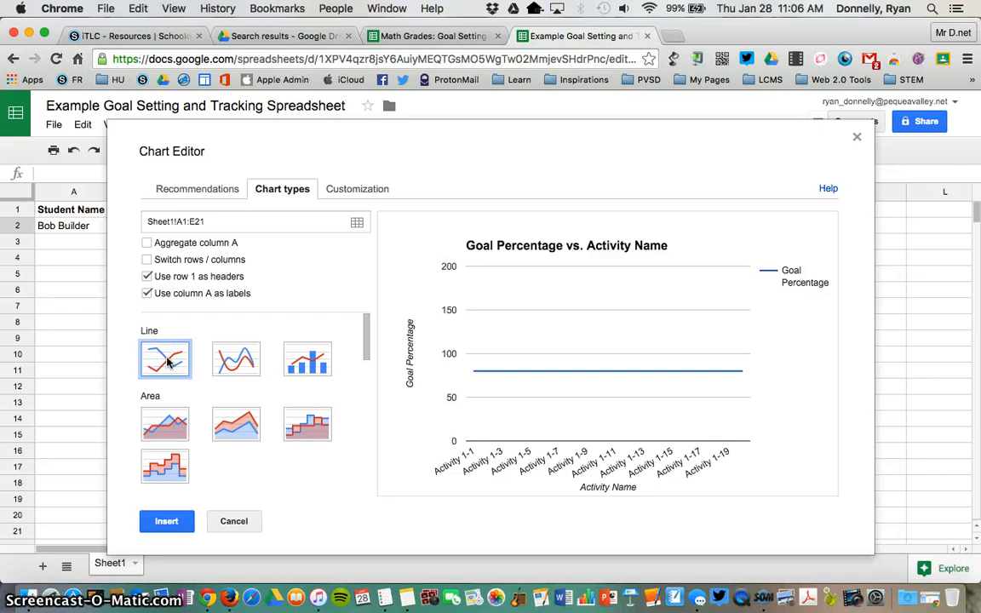
pyautogui.click(171, 360)
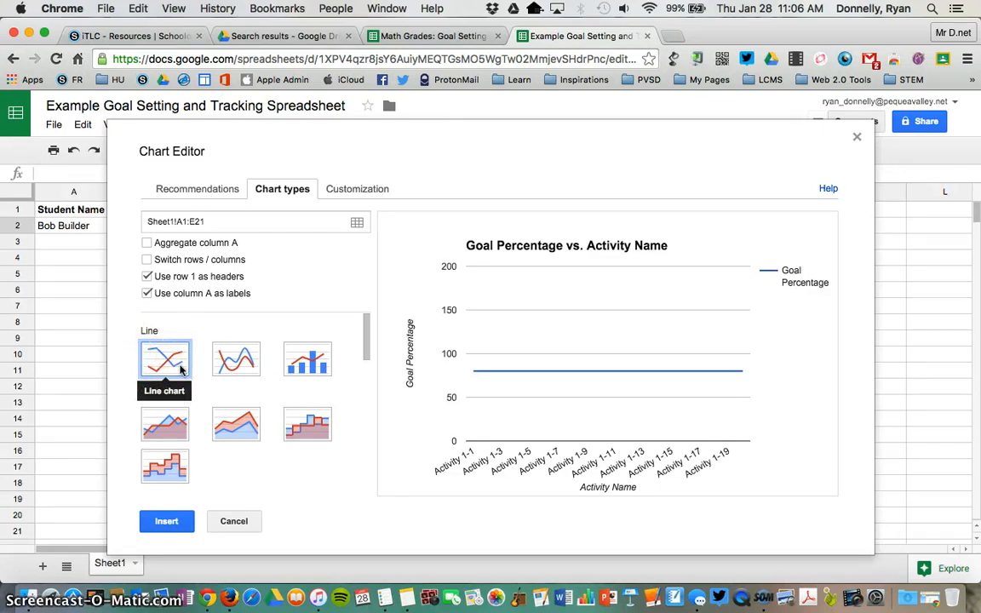
pyautogui.click(180, 368)
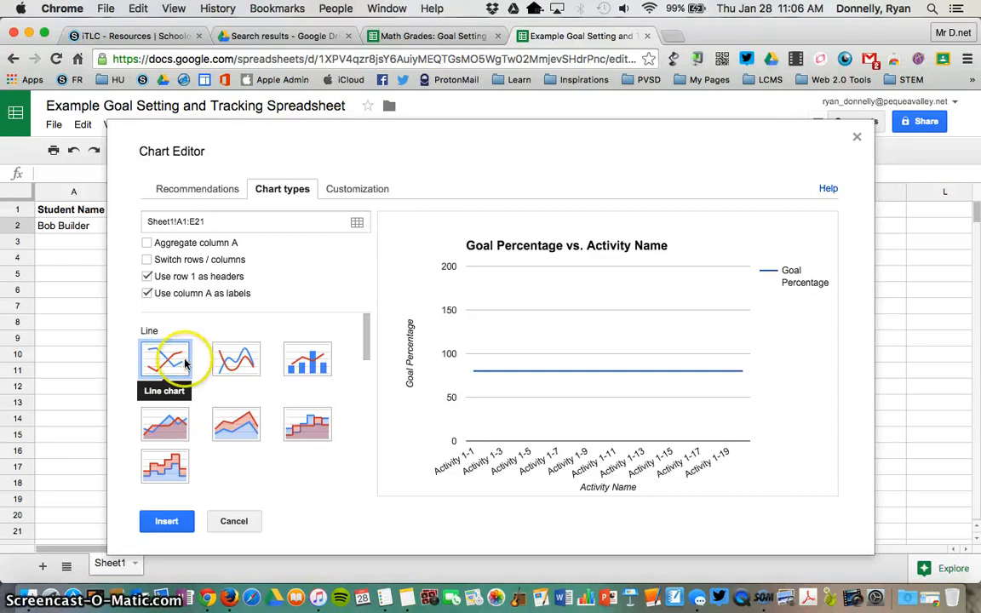
pyautogui.click(176, 523)
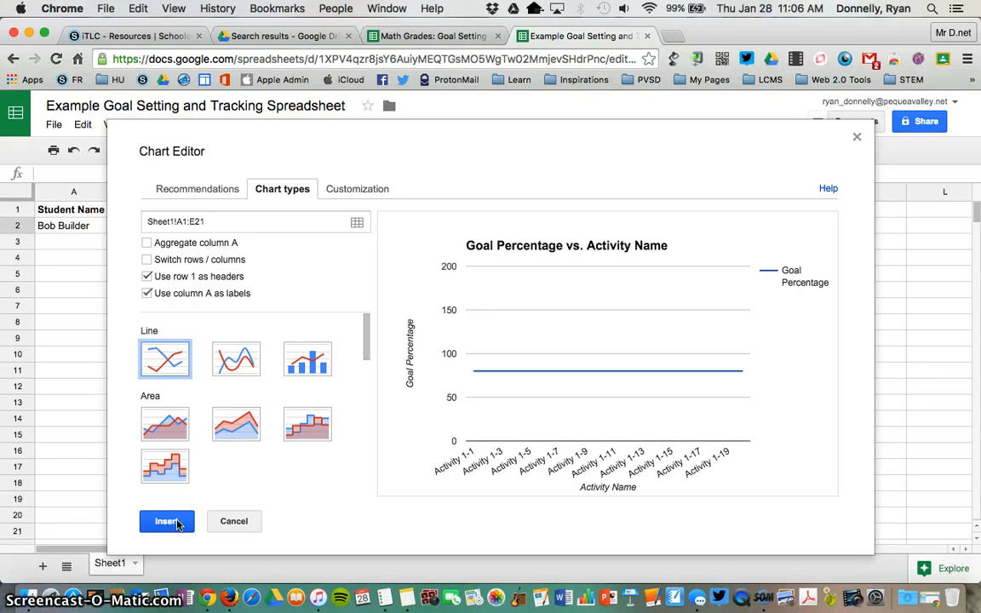
pyautogui.click(177, 523)
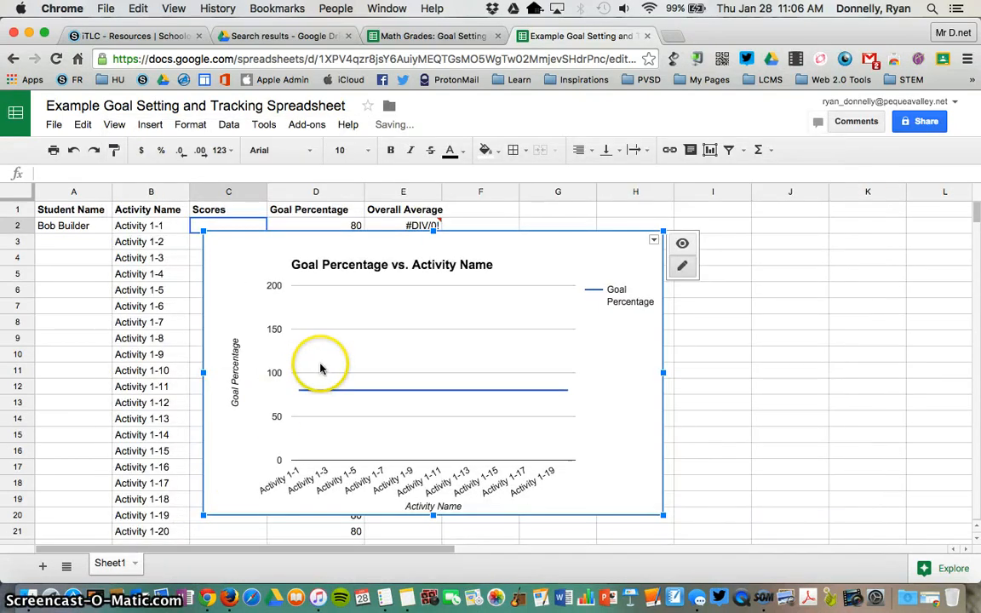
# - Move the chart right of the table and set its vertical axis from 0 to 100
pyautogui.moveTo(320, 368); pyautogui.dragTo(580, 358)
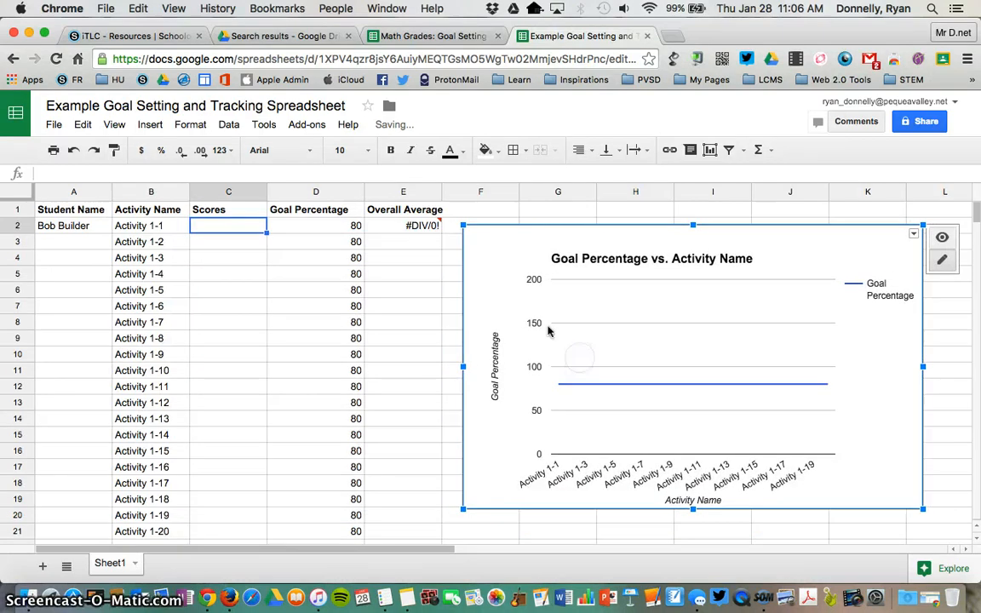
pyautogui.click(535, 326)
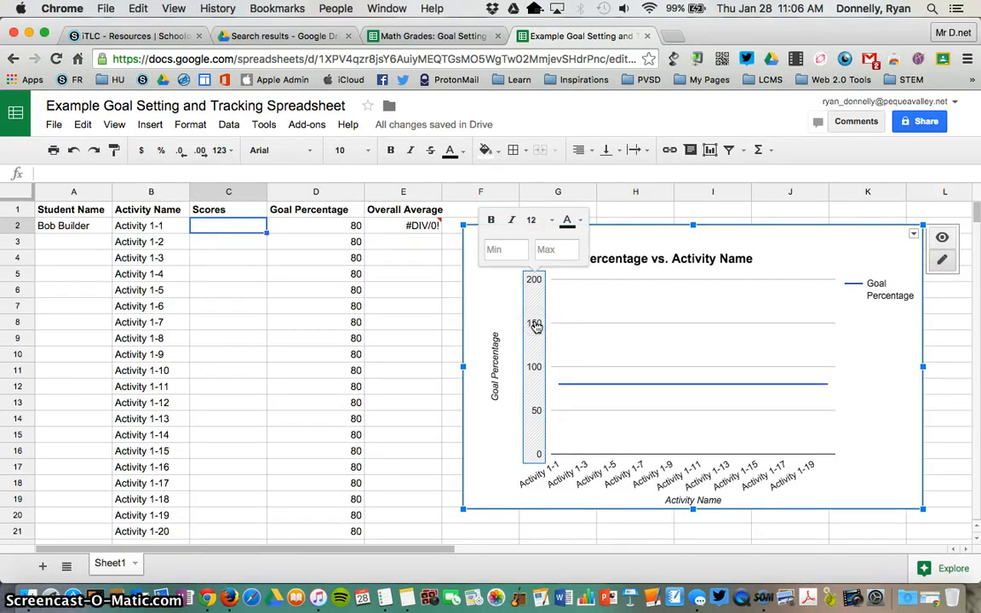
pyautogui.click(506, 247)
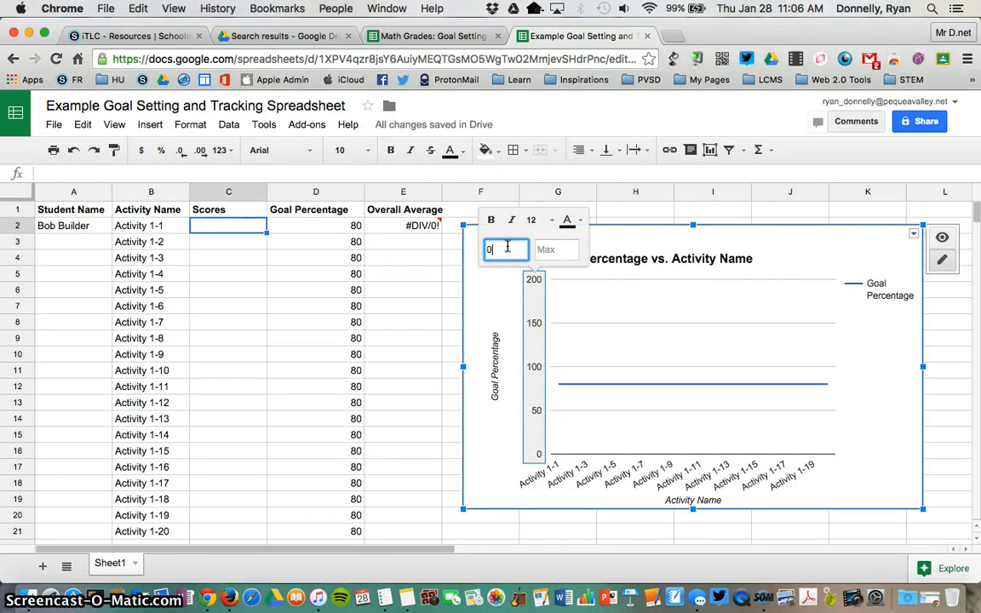
pyautogui.click(562, 248)
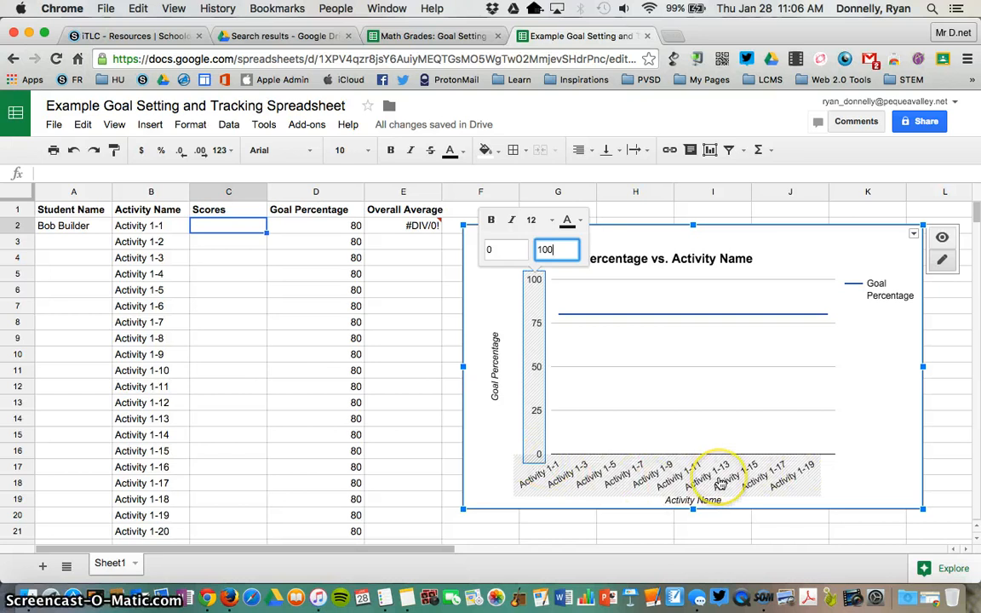
pyautogui.click(720, 484)
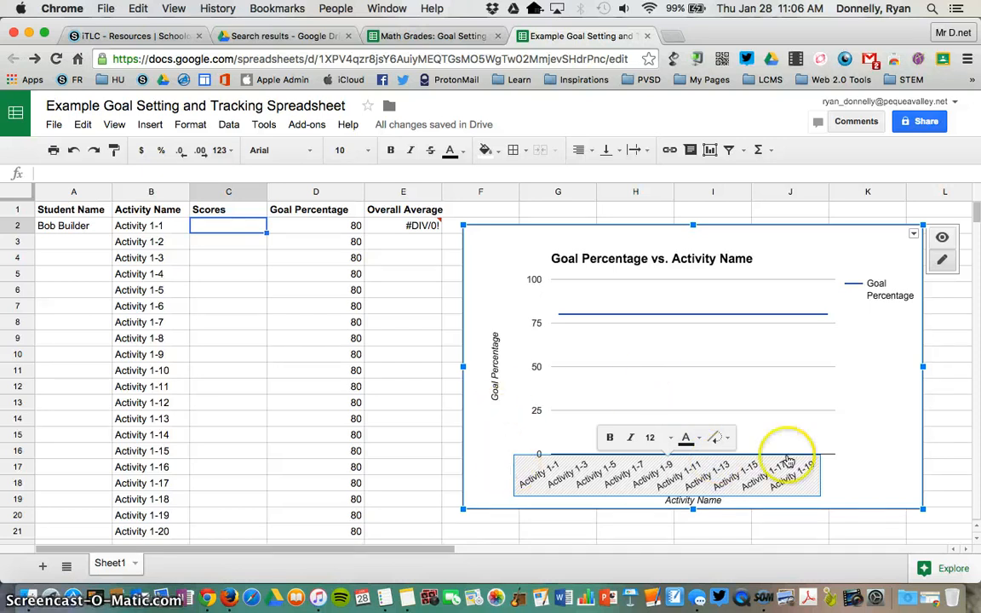
pyautogui.click(870, 457)
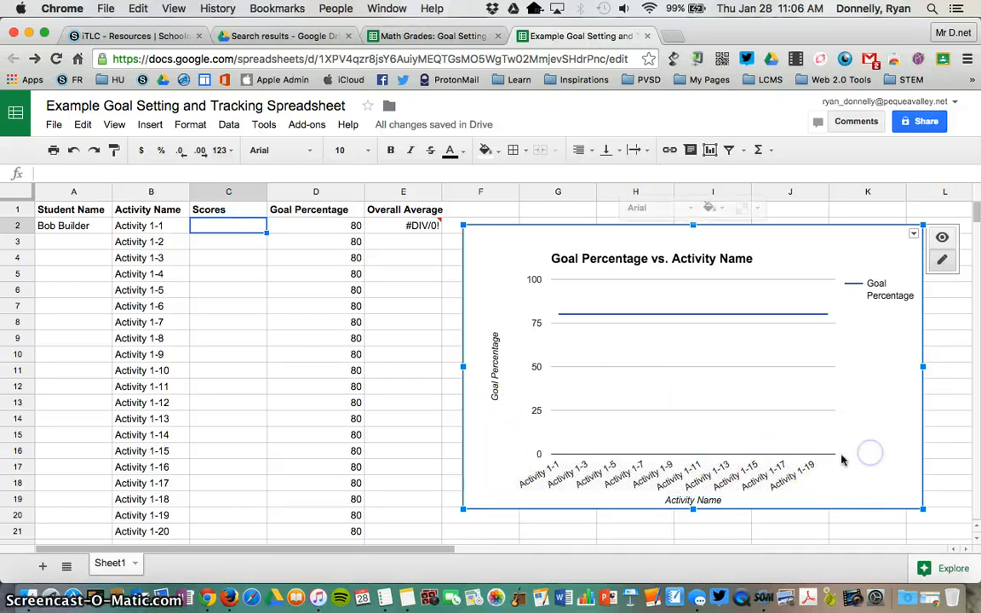
pyautogui.click(237, 230)
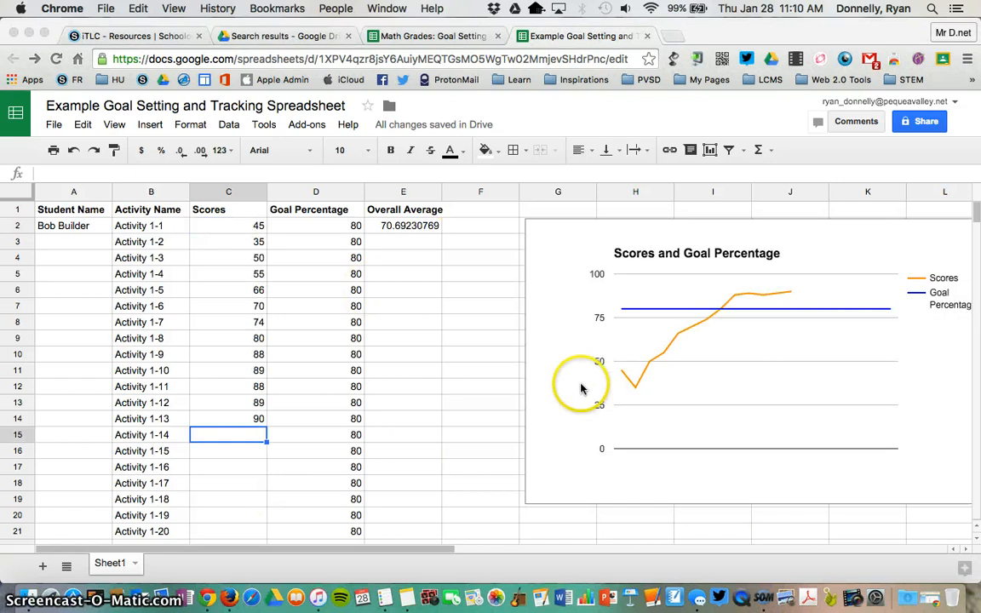
# - Return to the spreadsheet showing scores for Activity 1-1 to 1-13 and the Scores/Goal chart
pyautogui.click(582, 388)
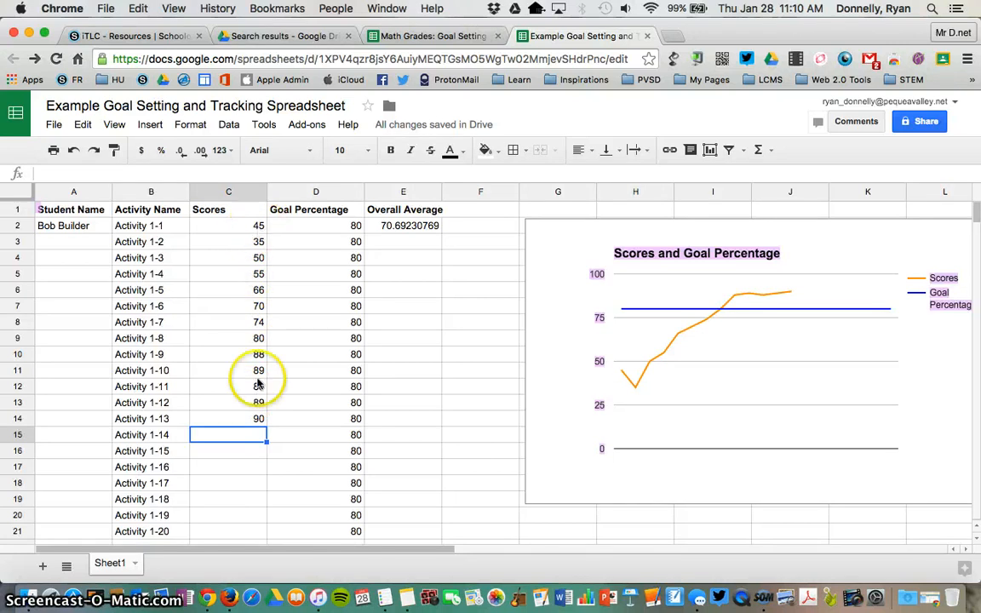
# - Shift the Scores and Goal Percentage chart left, just right of the Overall Average column
pyautogui.click(555, 379)
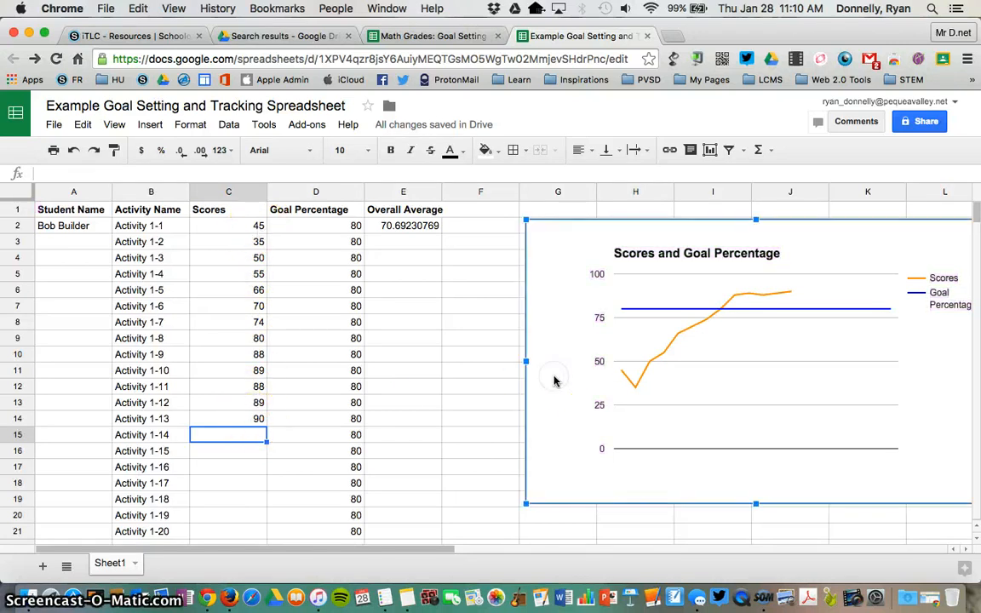
pyautogui.moveTo(553, 378); pyautogui.dragTo(442, 400)
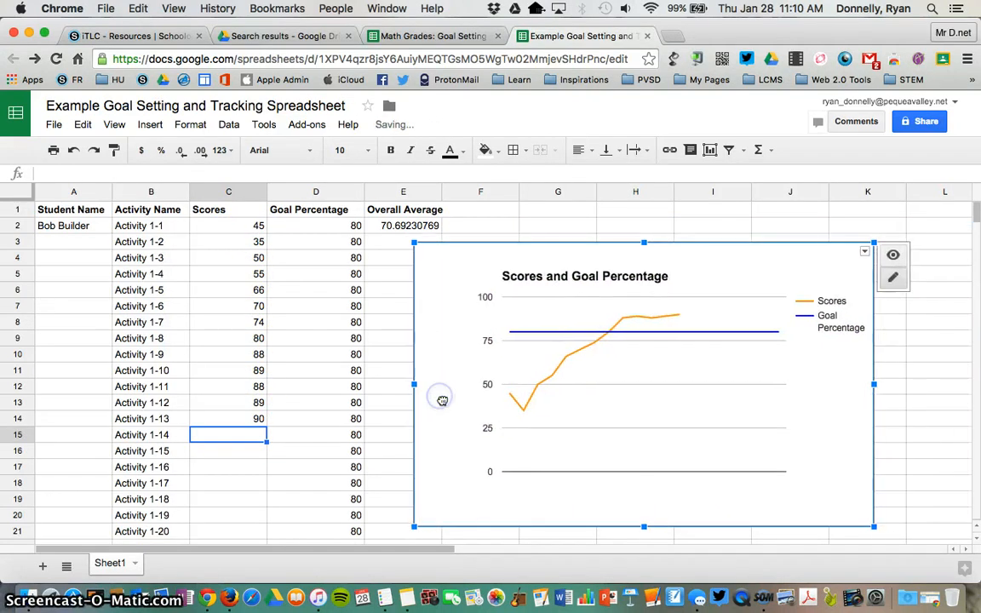
pyautogui.click(518, 400)
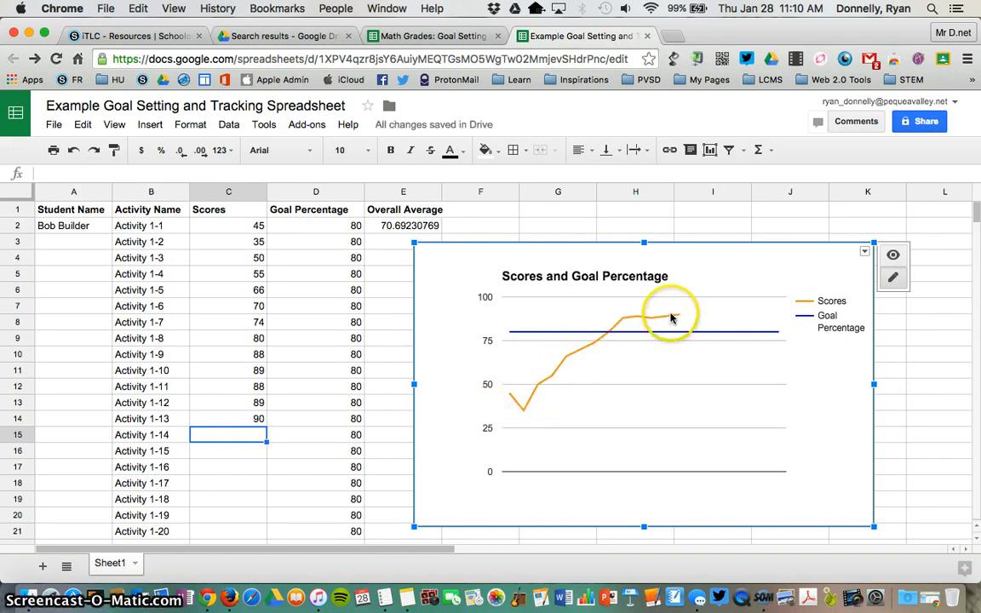
pyautogui.click(252, 437)
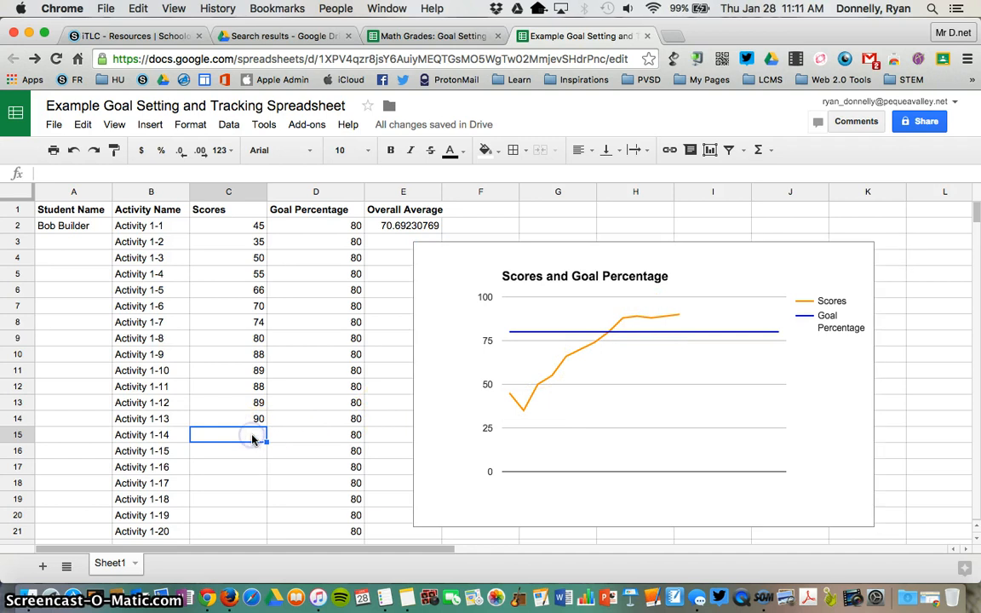
# - Enter scores of 100 for Activity 1-14 and 75 for Activity 1-15 in C15:C16
pyautogui.write('100')
pyautogui.click(259, 451)
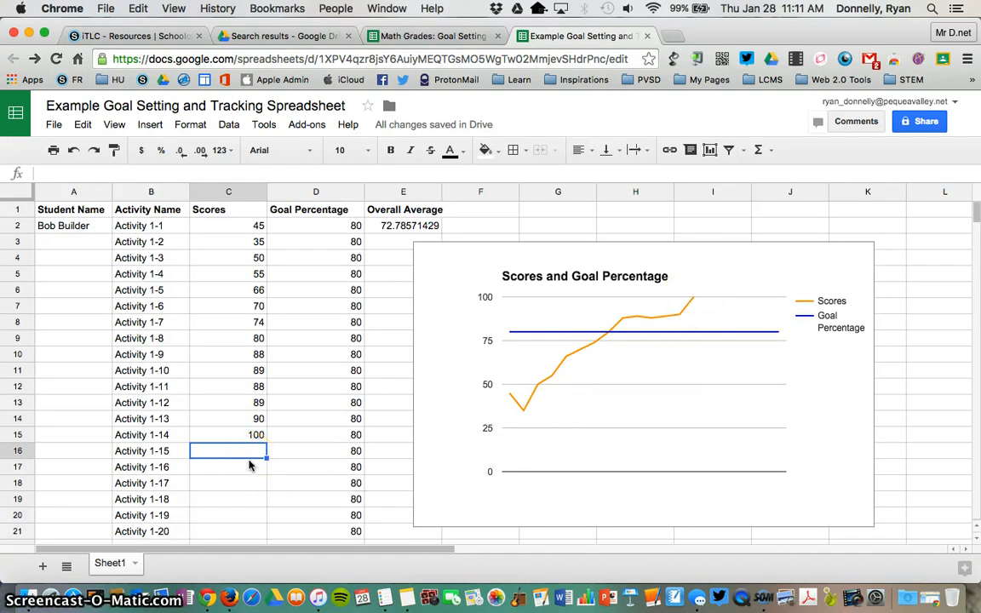
pyautogui.write('75')
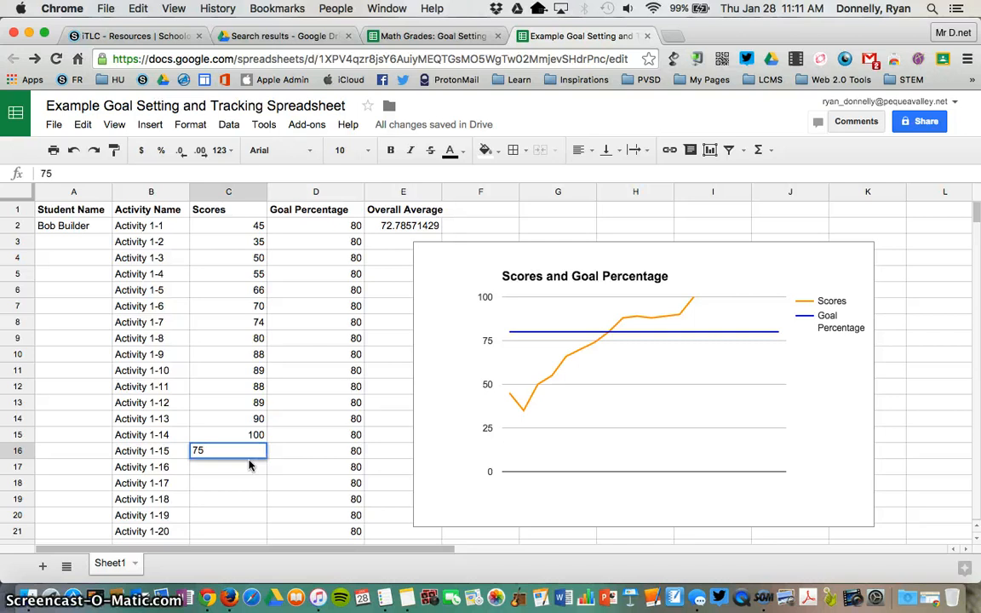
pyautogui.press('Return')
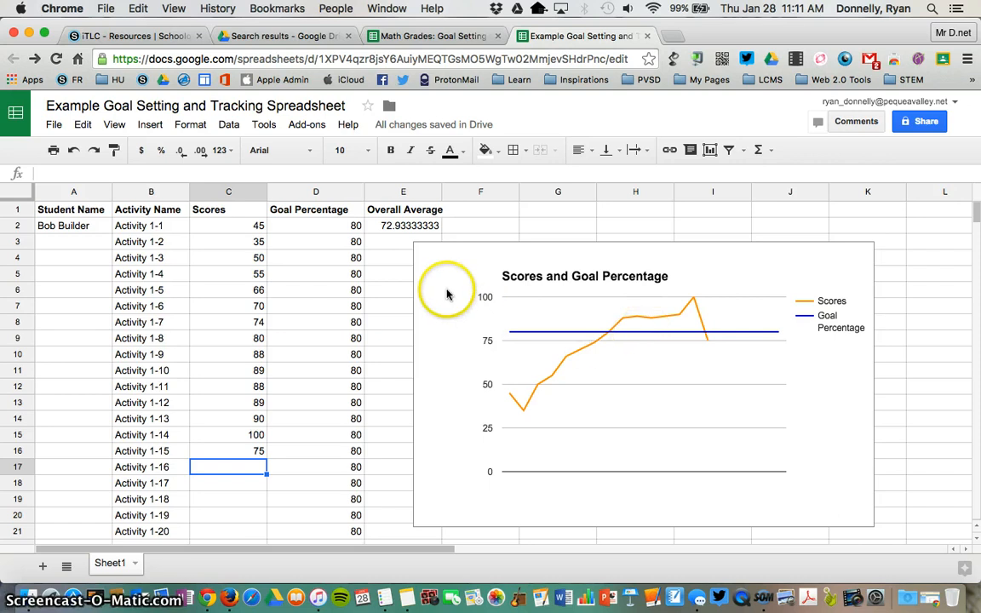
pyautogui.click(489, 304)
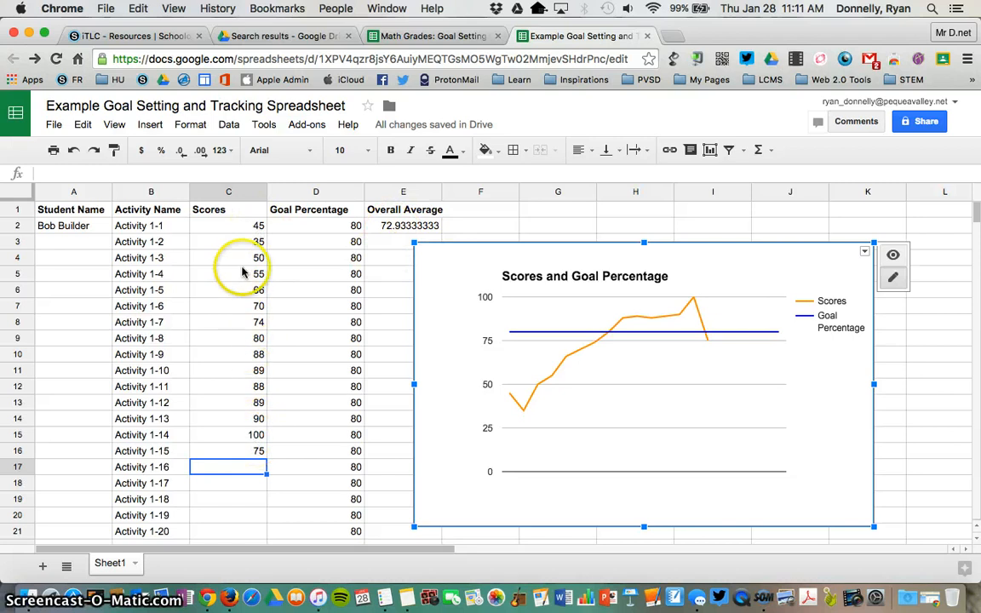
# - Nudge the scores-vs-goal chart slightly right, away from the Overall Average column
pyautogui.click(397, 268)
pyautogui.click(440, 262)
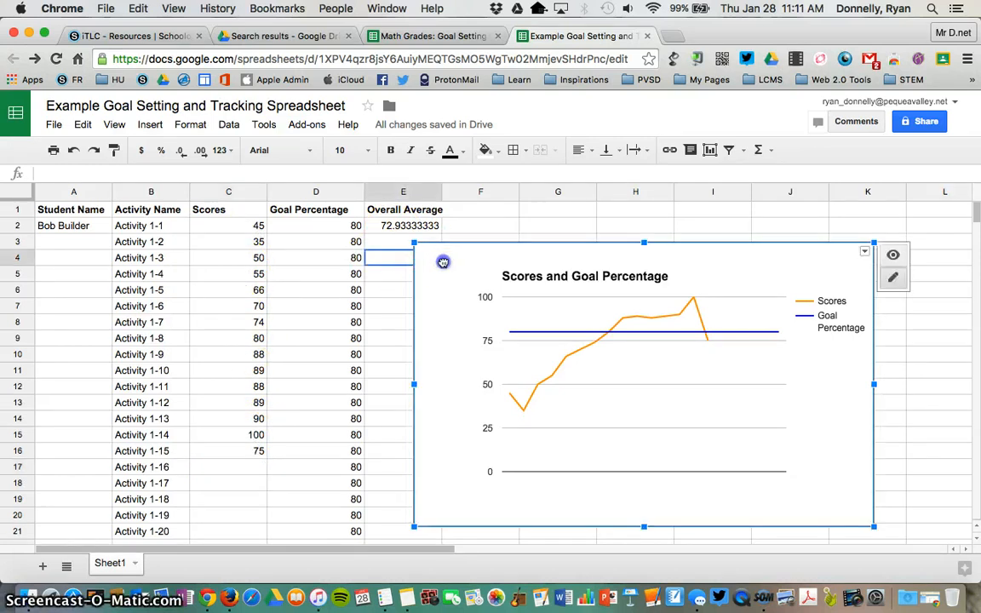
pyautogui.moveTo(440, 263); pyautogui.dragTo(475, 264)
pyautogui.click(413, 281)
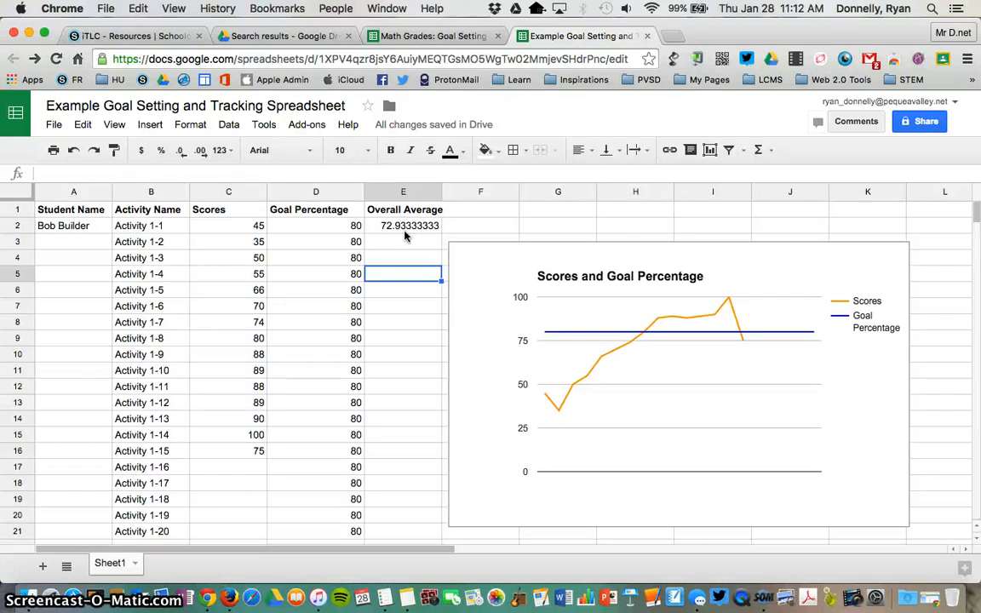
# - Let anyone with the link view the spreadsheet, copy that share link, and open a new tab
pyautogui.click(917, 126)
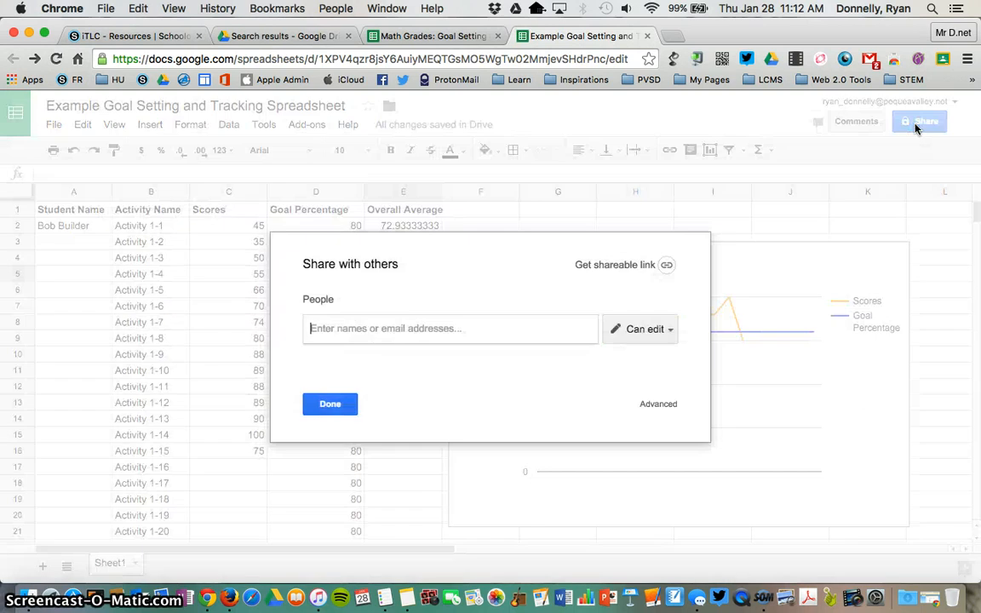
pyautogui.click(665, 268)
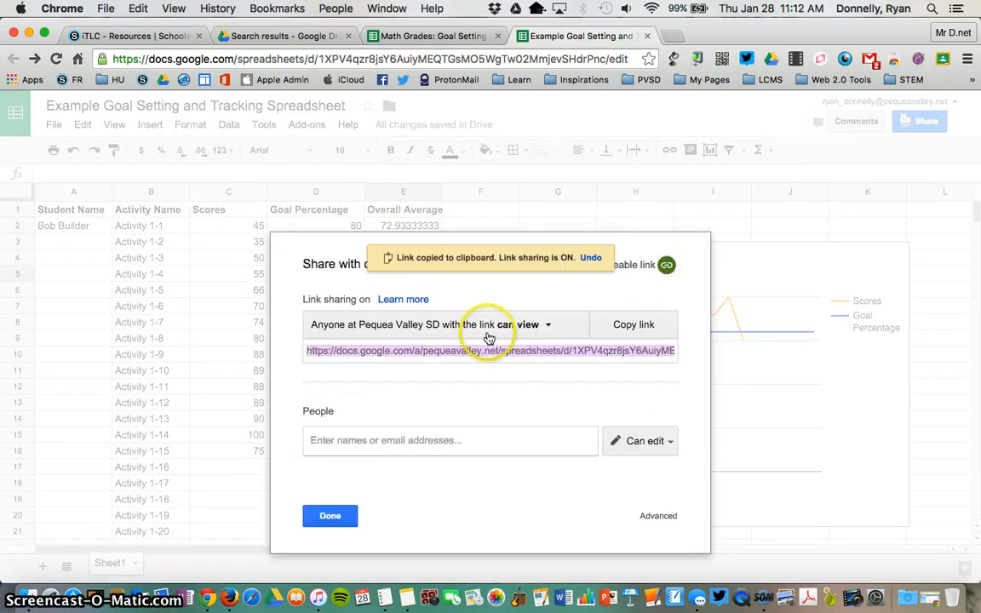
pyautogui.click(417, 331)
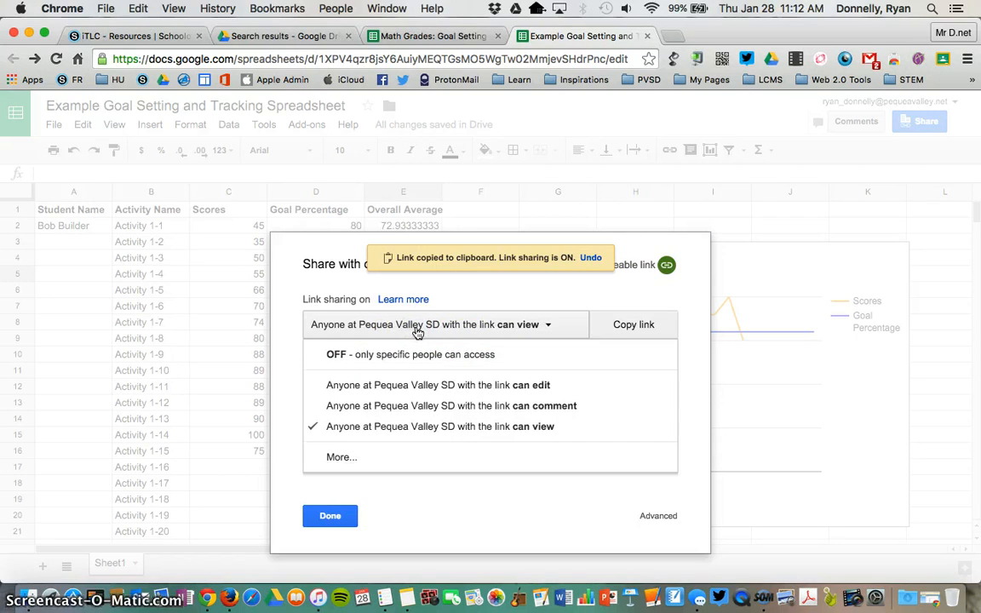
pyautogui.click(344, 458)
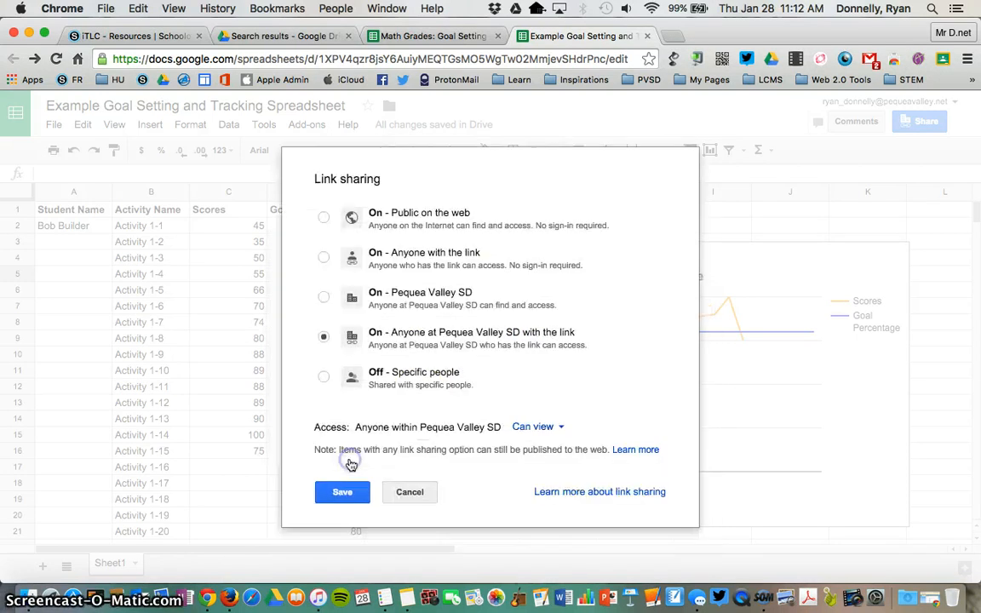
pyautogui.click(324, 256)
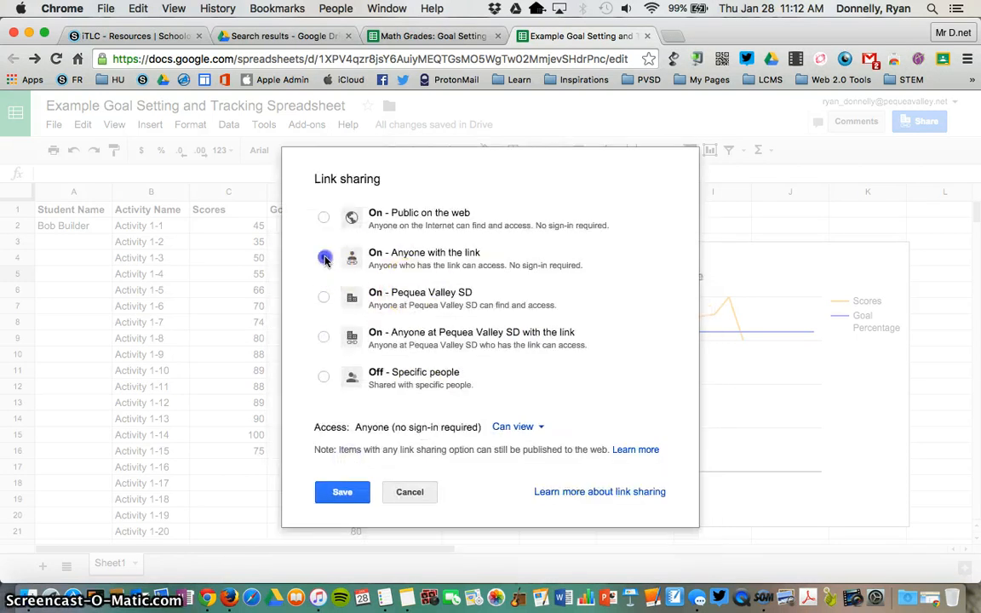
pyautogui.click(342, 493)
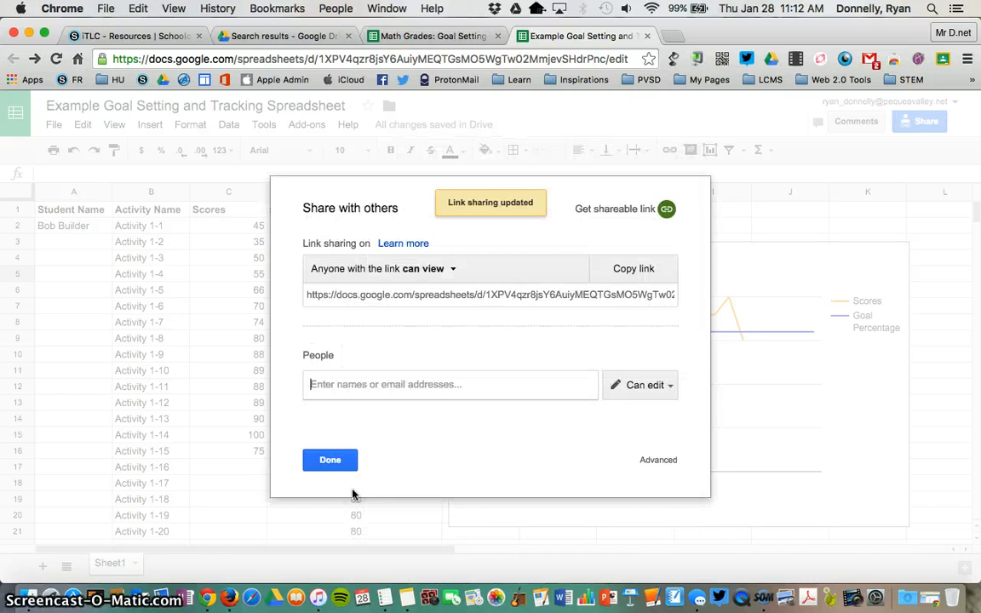
pyautogui.click(432, 294)
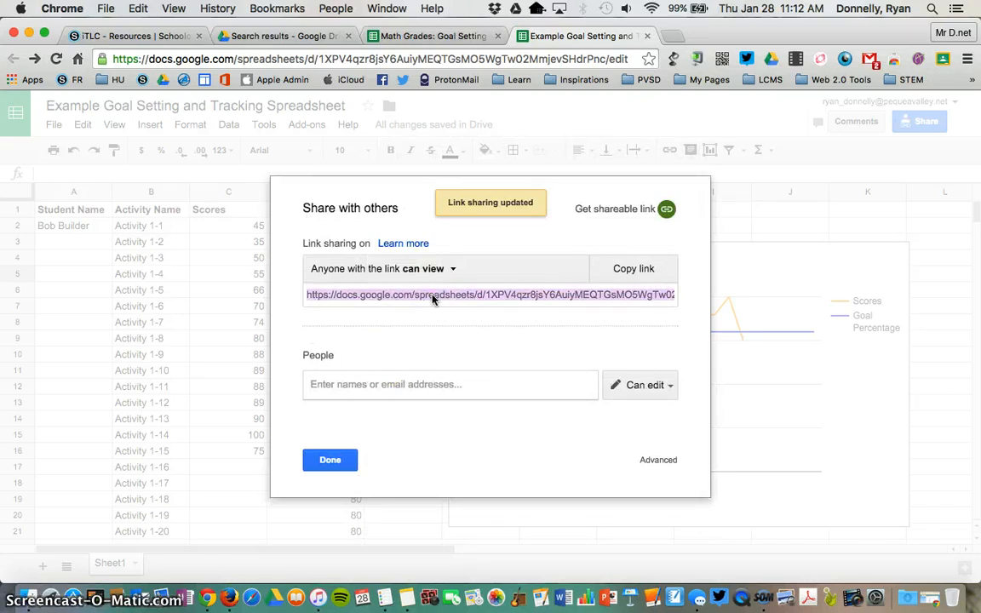
pyautogui.press('super+t')
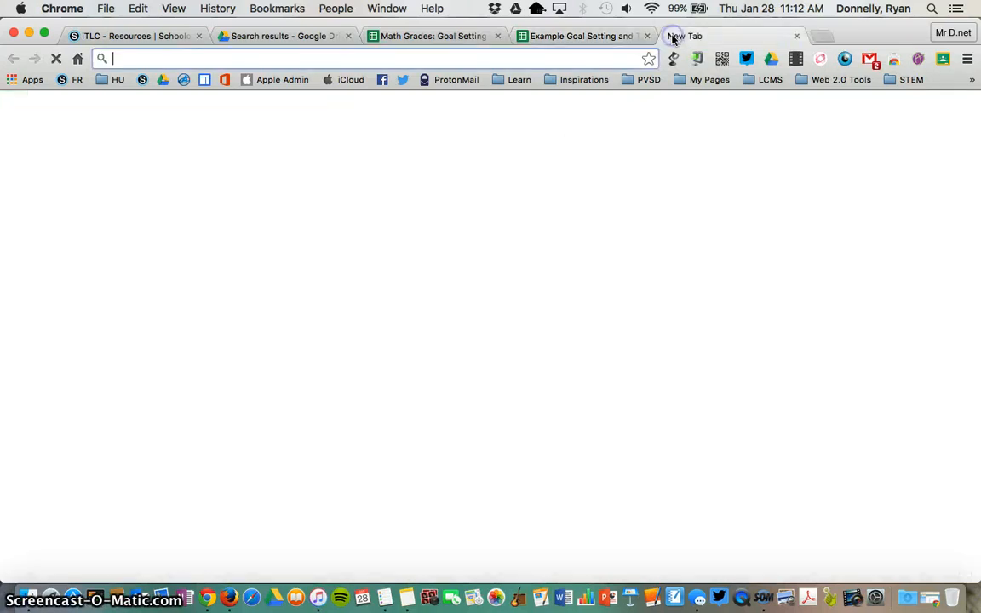
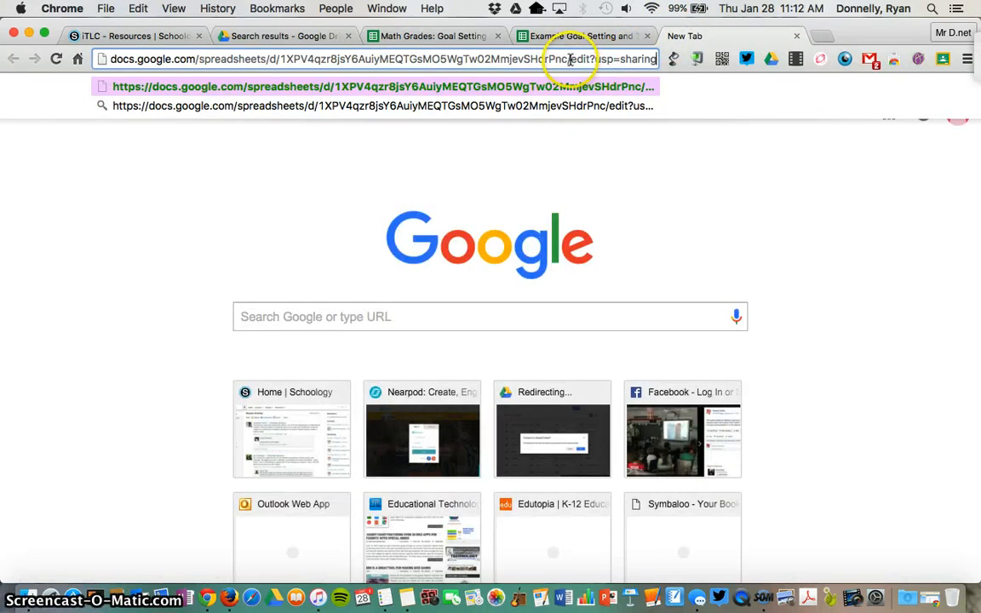
# - Paste the share link, change 'edit' to 'copy' in the URL, copy it, and load it
pyautogui.moveTo(570, 59); pyautogui.dragTo(589, 59)
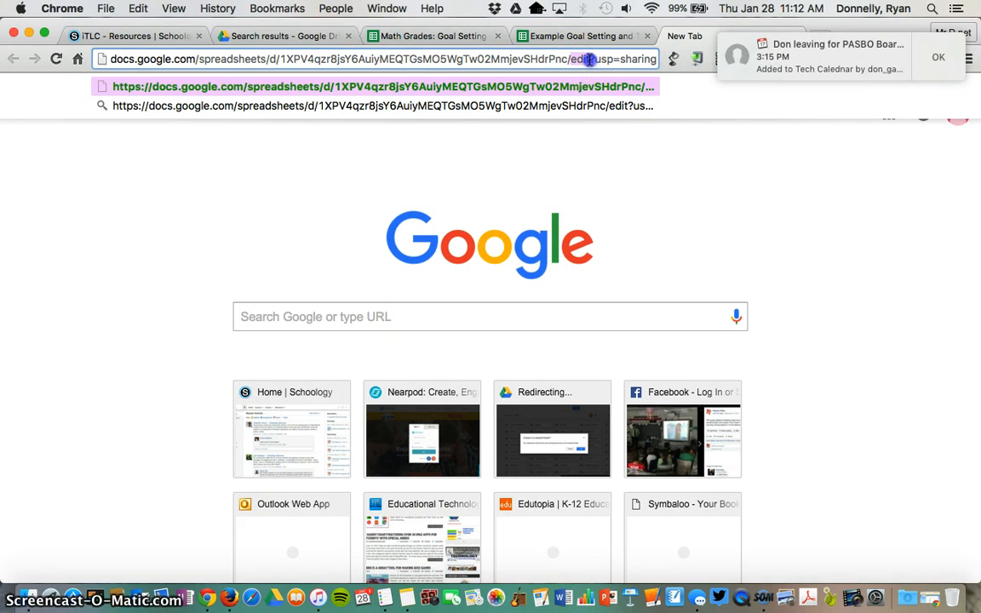
pyautogui.click(671, 60)
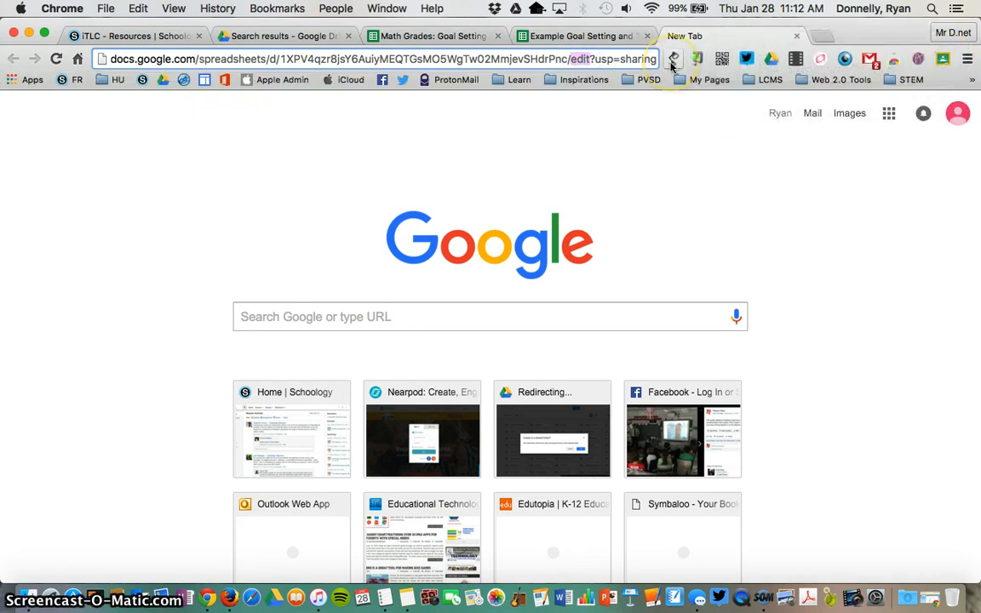
pyautogui.write('copy')
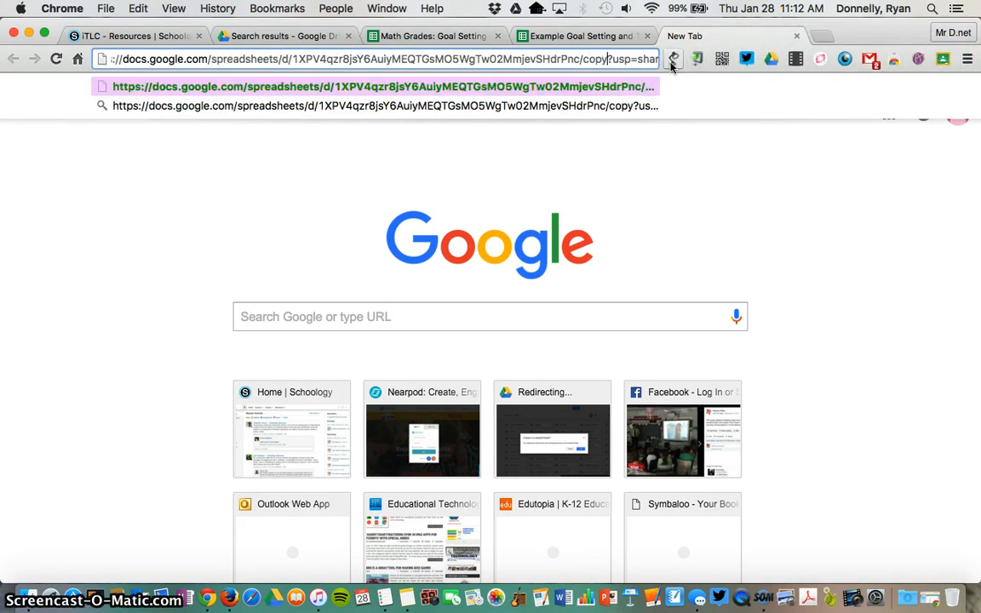
pyautogui.press('super+l')
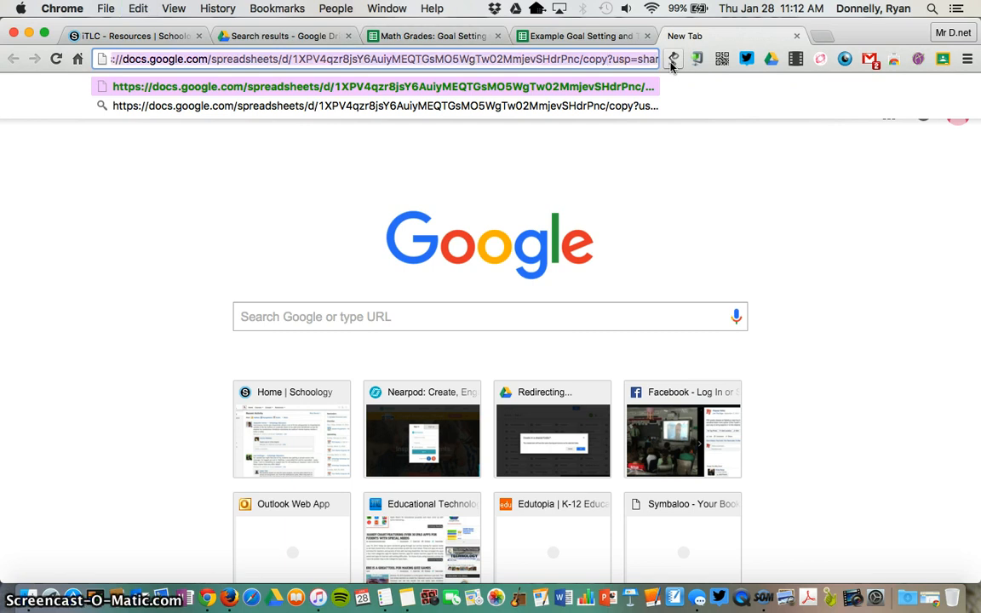
pyautogui.press('super+c')
pyautogui.press('Return')
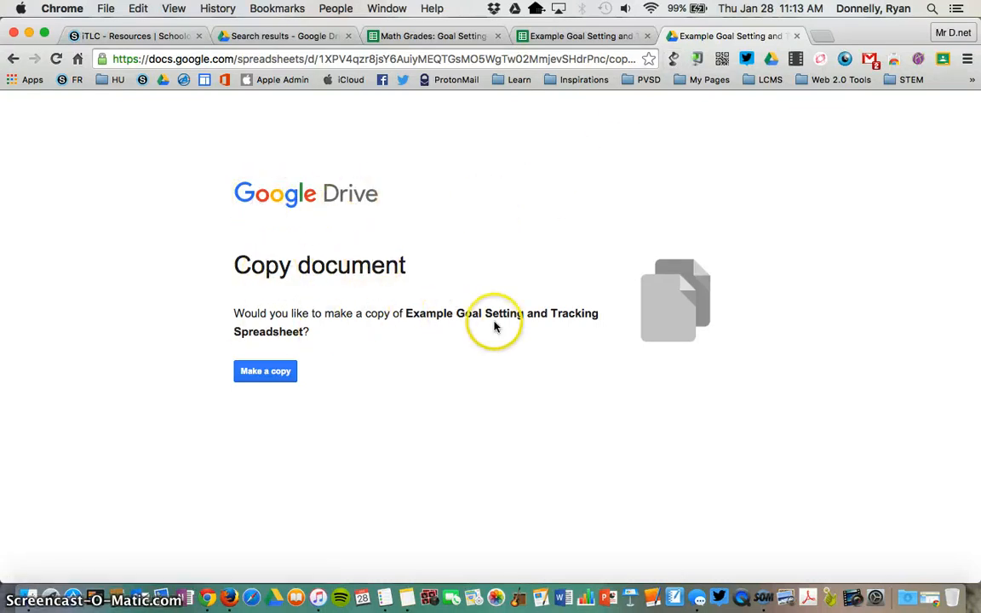
# - Make a copy of Example Goal Setting and Tracking Spreadsheet from the Copy document page
pyautogui.click(264, 377)
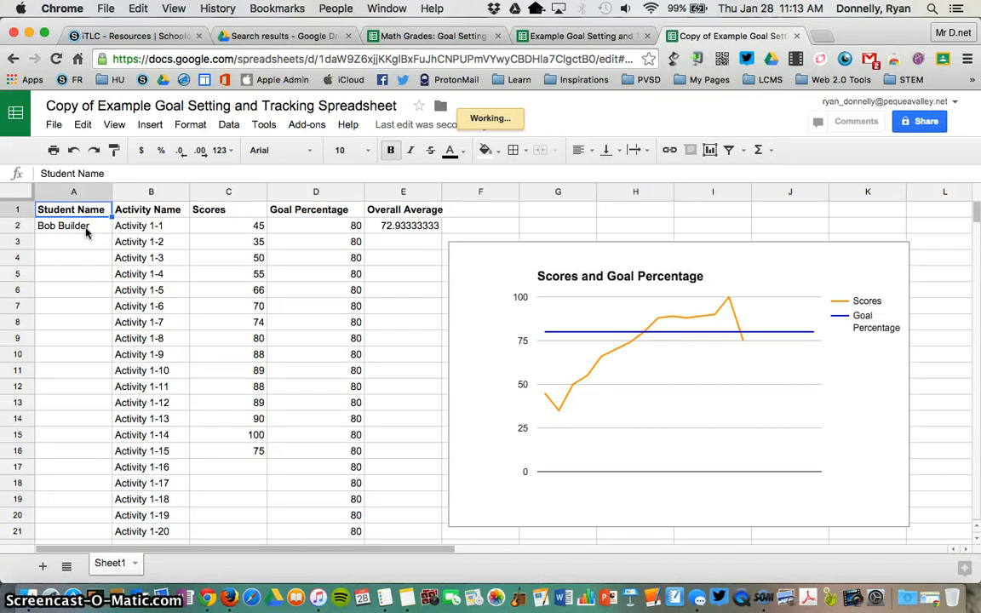
# - Replace the student name in the copy's cell A2 with another student's full name, then return to the original
pyautogui.click(86, 233)
pyautogui.tripleClick(86, 230)
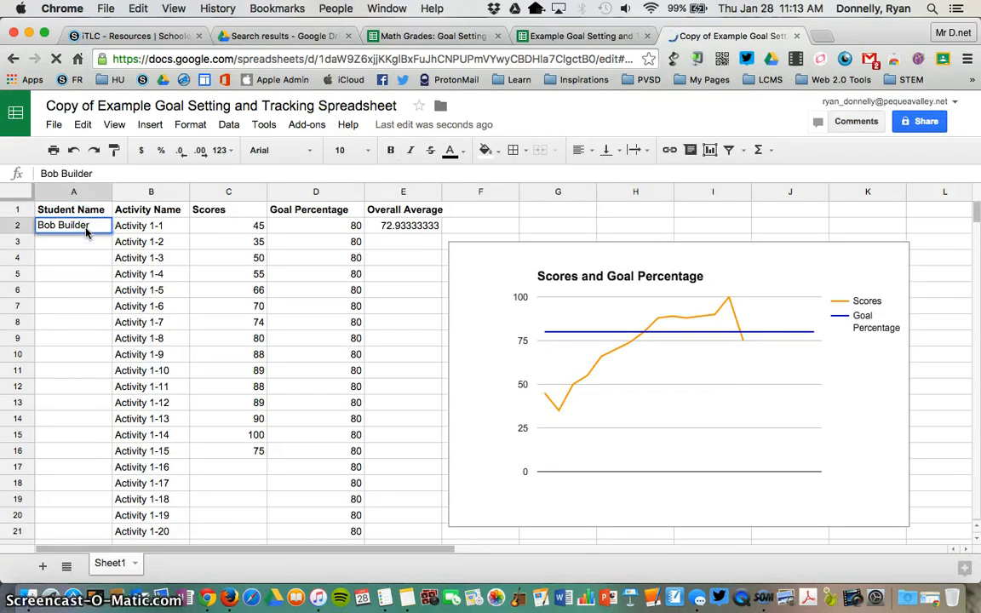
pyautogui.write('Suzy Hoom')
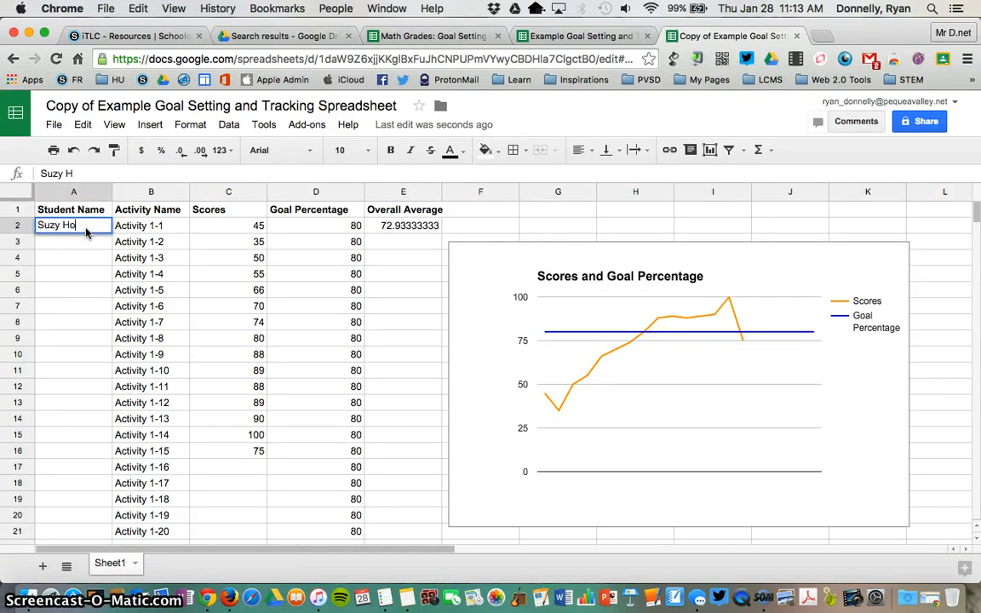
pyautogui.press('BackSpace')
pyautogui.press('BackSpace')
pyautogui.write('memakr')
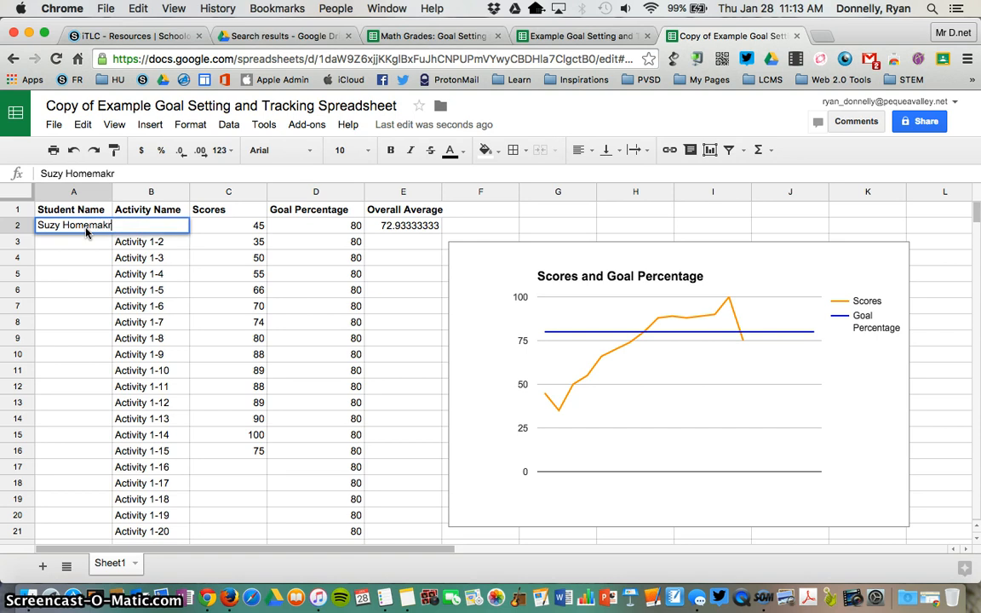
pyautogui.press('BackSpace')
pyautogui.write('er')
pyautogui.click(78, 240)
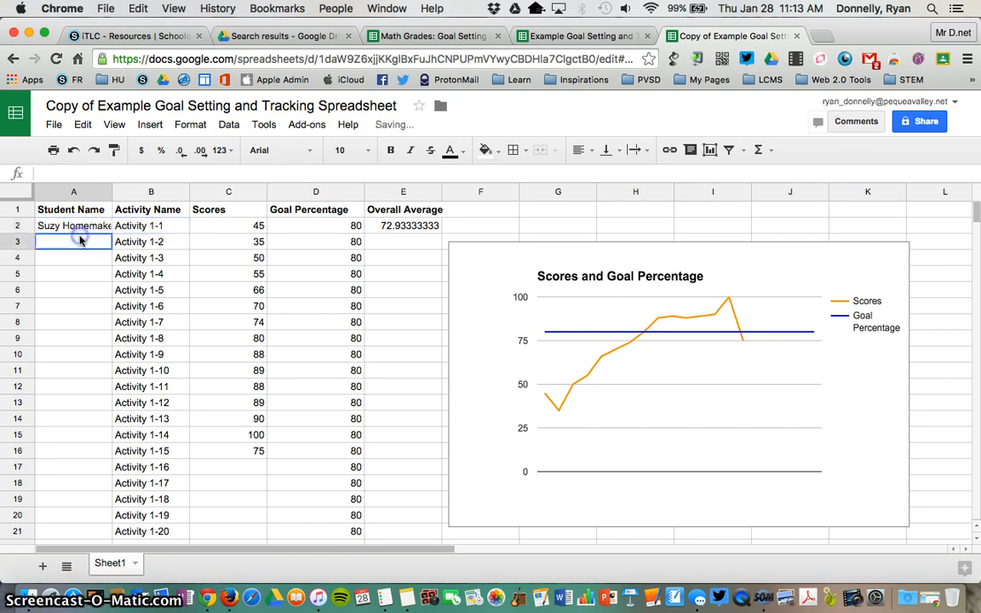
pyautogui.click(567, 37)
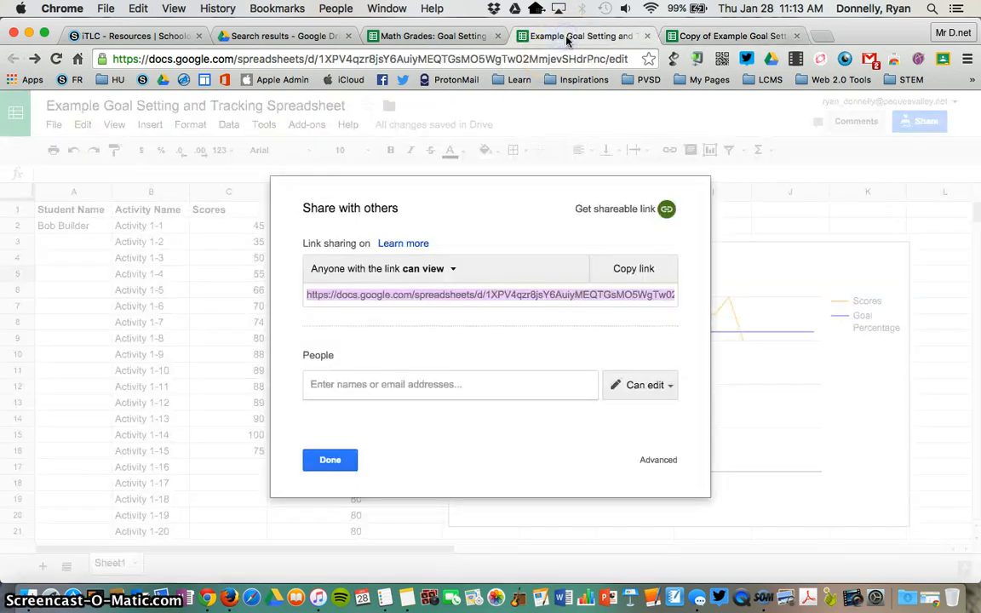
# - Close the original's share dialog, widen the copy's column A to fit the name, then return
pyautogui.click(328, 462)
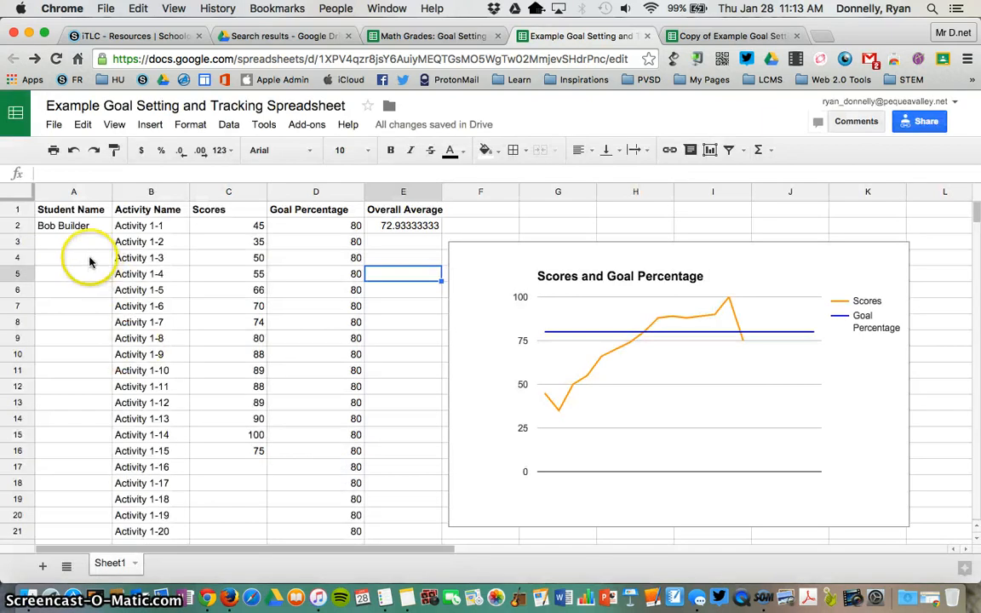
pyautogui.click(64, 229)
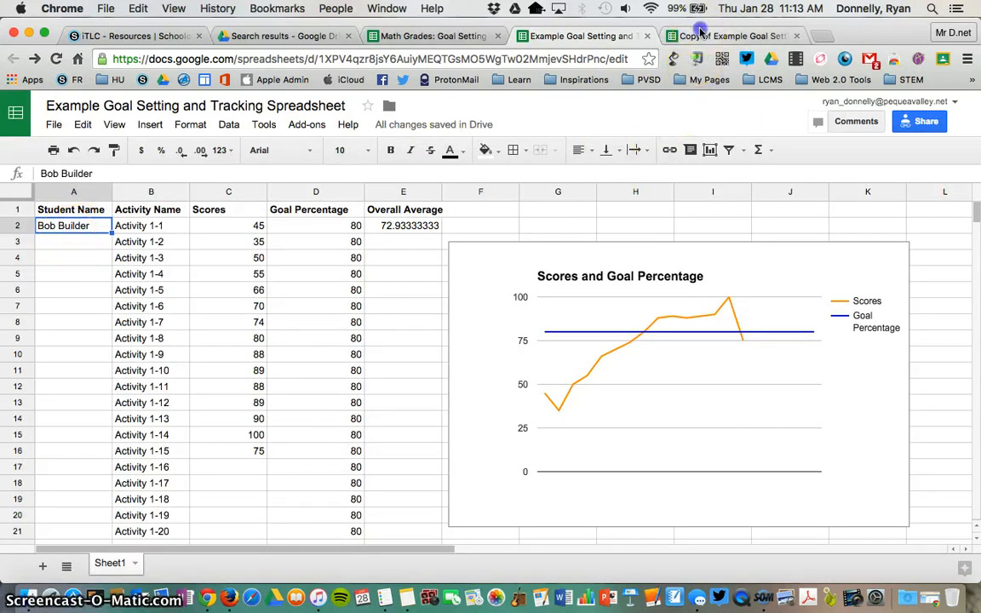
pyautogui.click(700, 34)
pyautogui.click(60, 224)
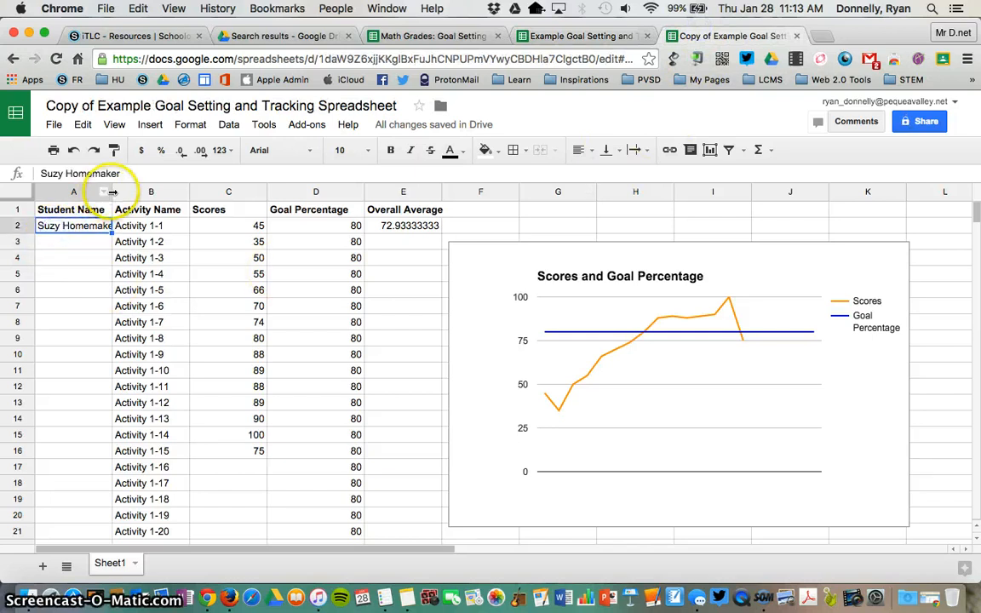
pyautogui.moveTo(111, 192); pyautogui.dragTo(129, 192)
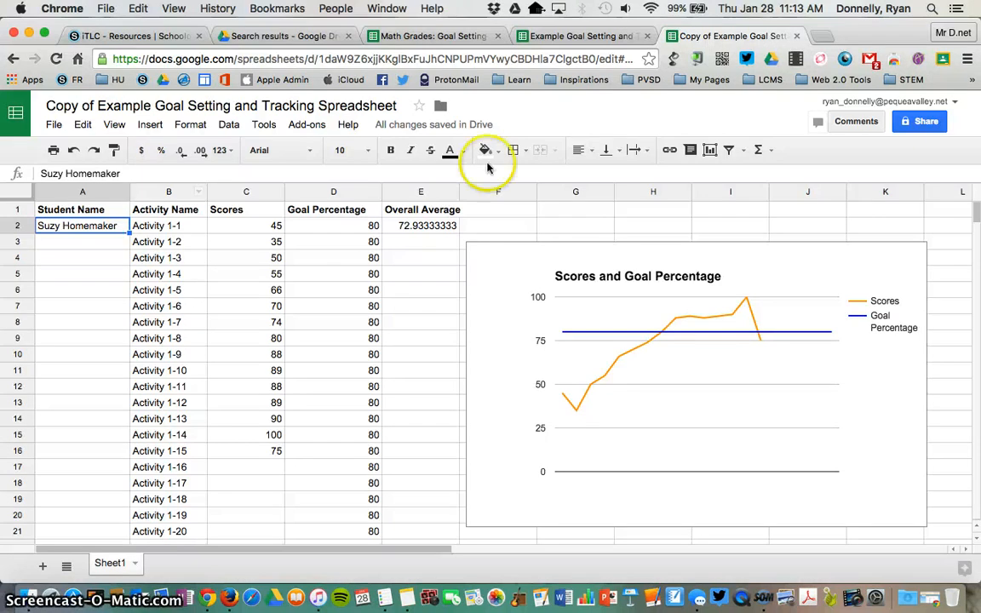
pyautogui.click(609, 39)
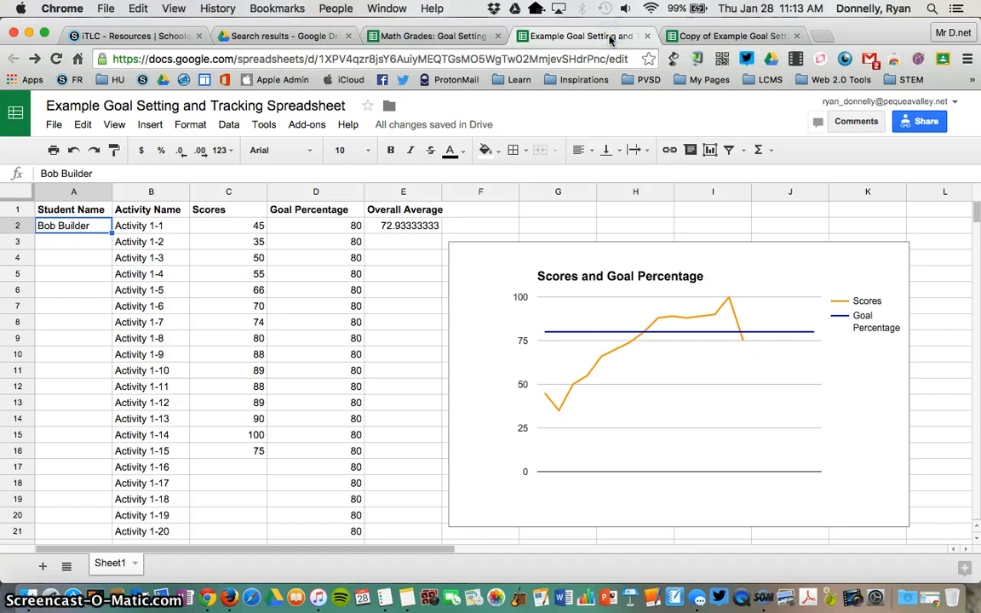
# - Copy the original spreadsheet's share link and paste it into the copy tab's address bar
pyautogui.click(905, 121)
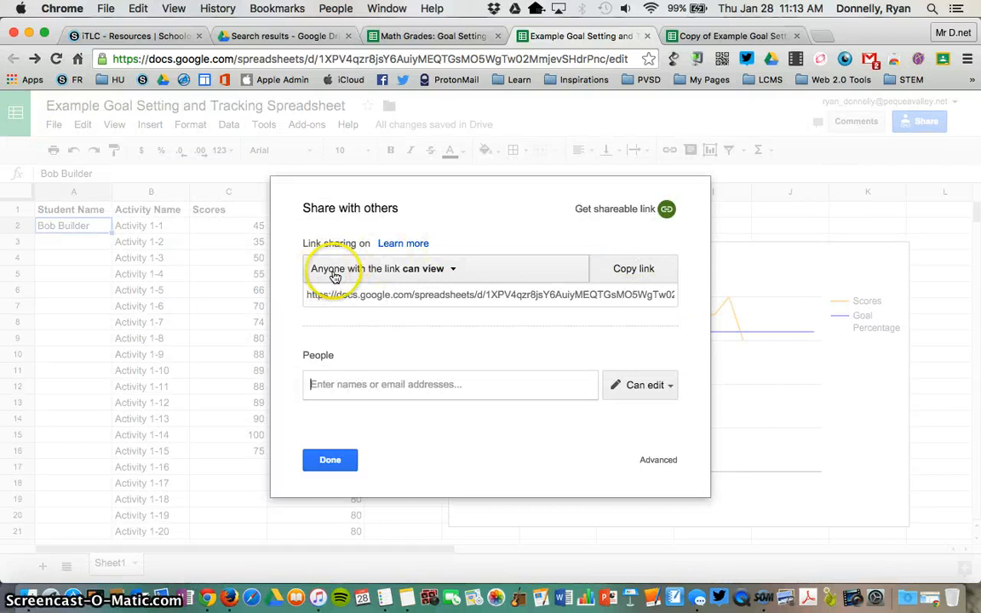
pyautogui.click(451, 298)
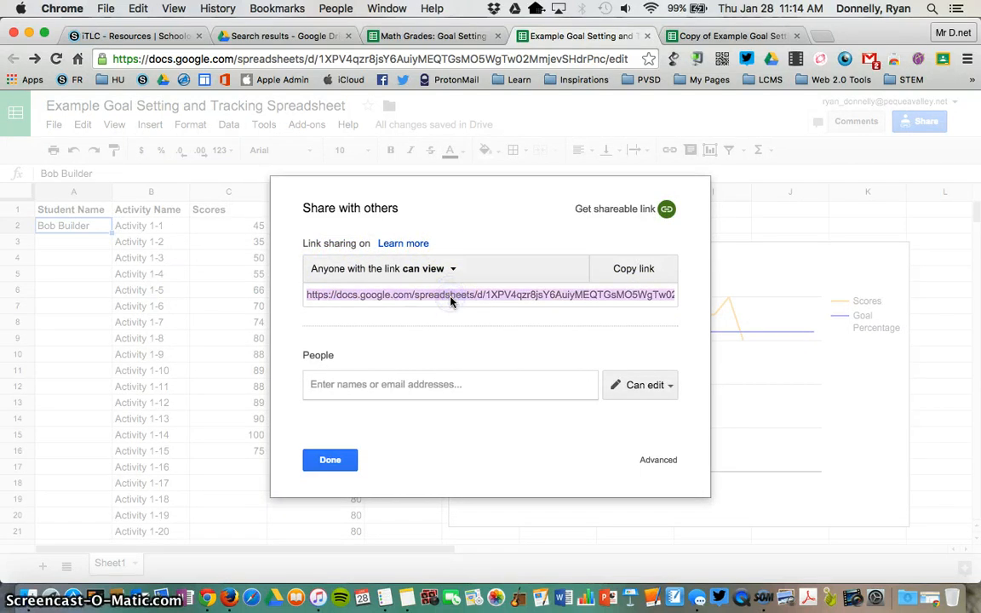
pyautogui.click(694, 36)
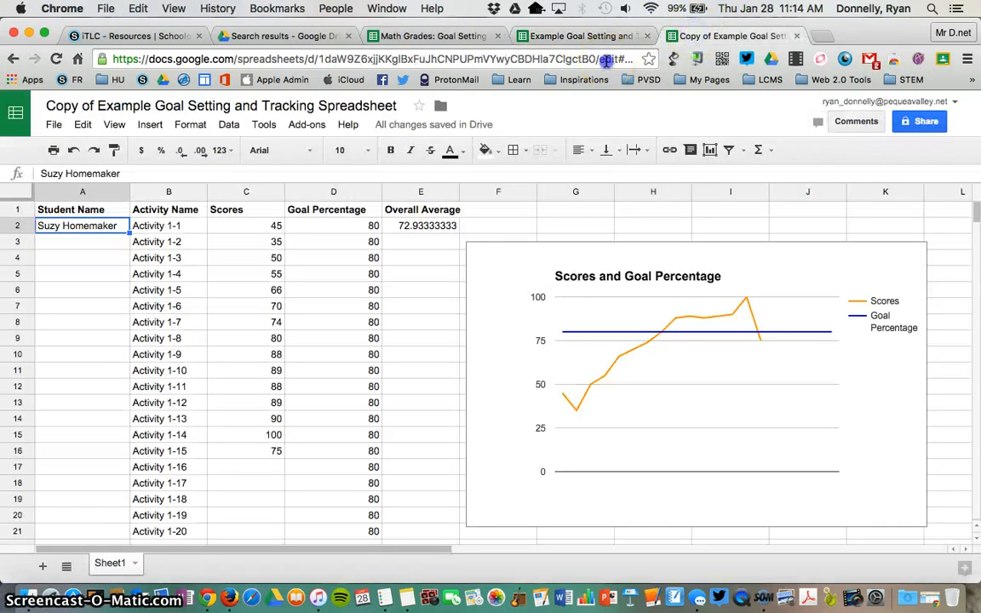
pyautogui.click(607, 59)
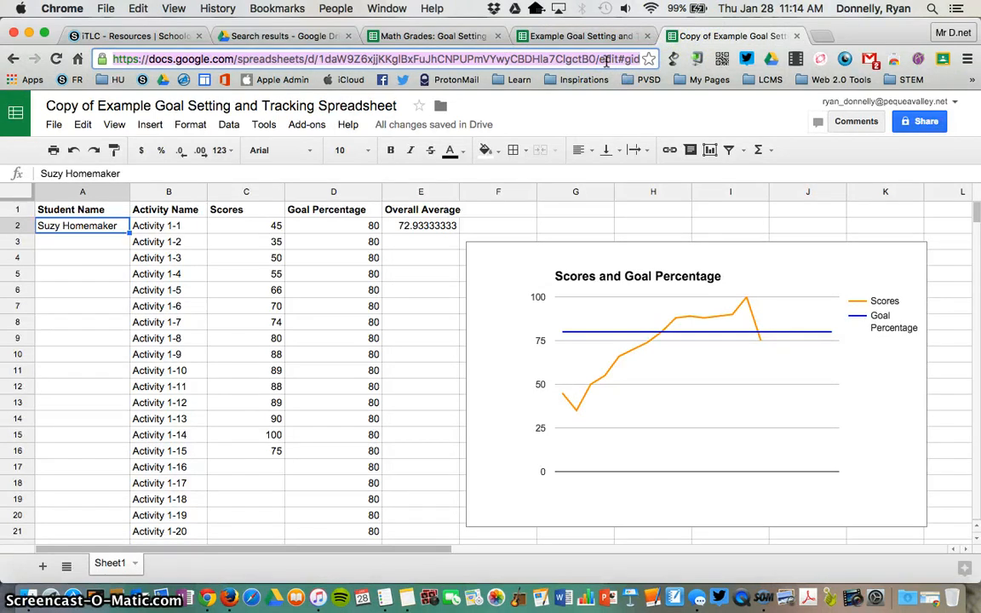
pyautogui.press('super+v')
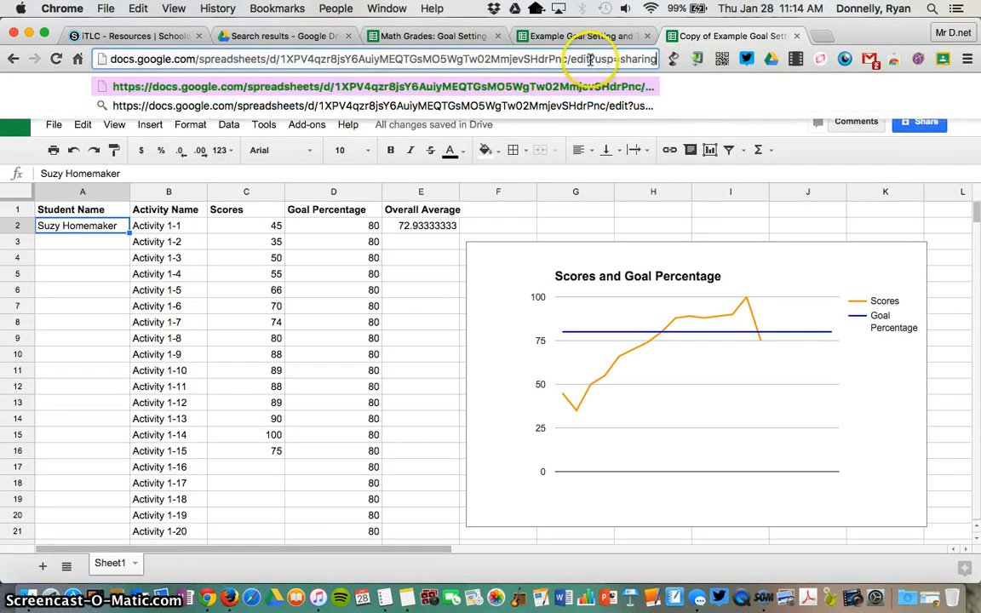
# - Change 'edit' to 'copy' in the pasted link and load the resulting /copy URL
pyautogui.moveTo(592, 59); pyautogui.dragTo(567, 60)
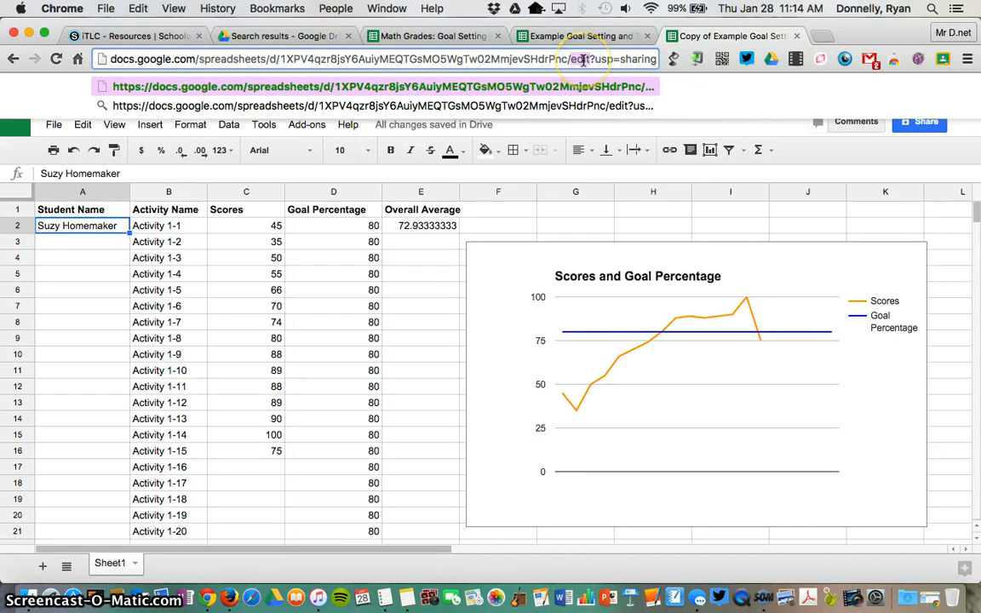
pyautogui.write('copy')
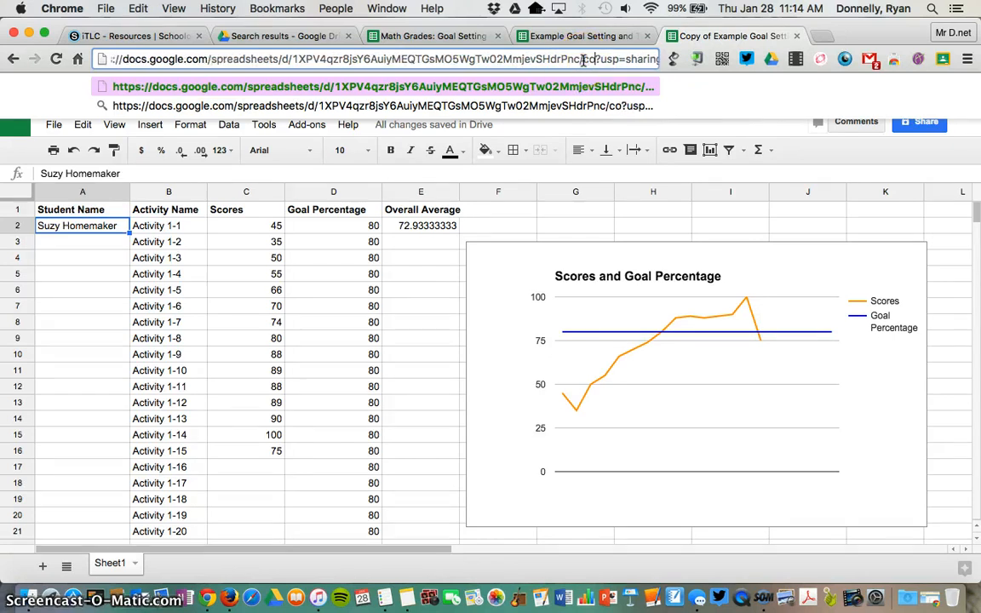
pyautogui.click(596, 59)
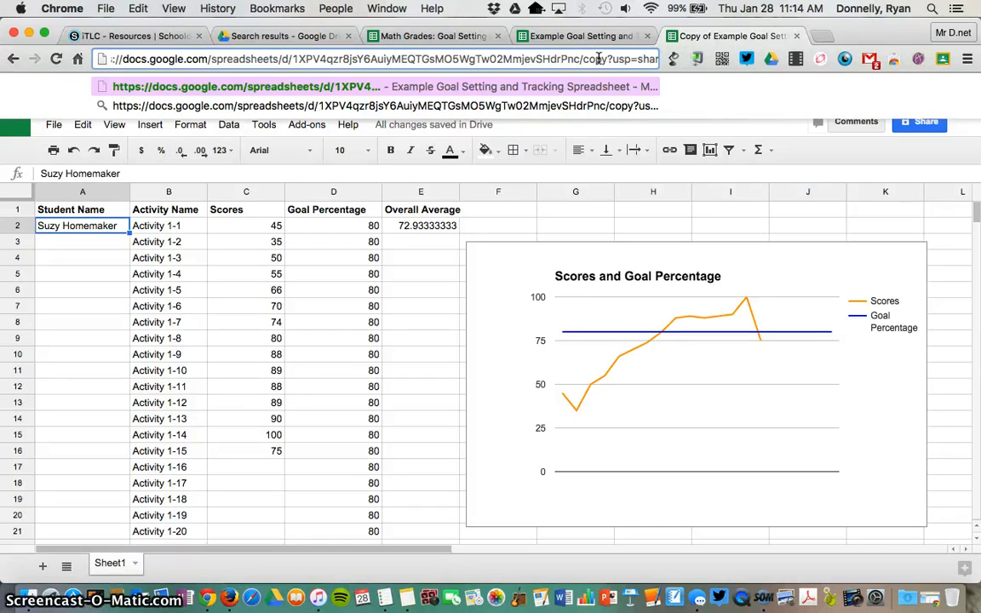
pyautogui.press('Return')
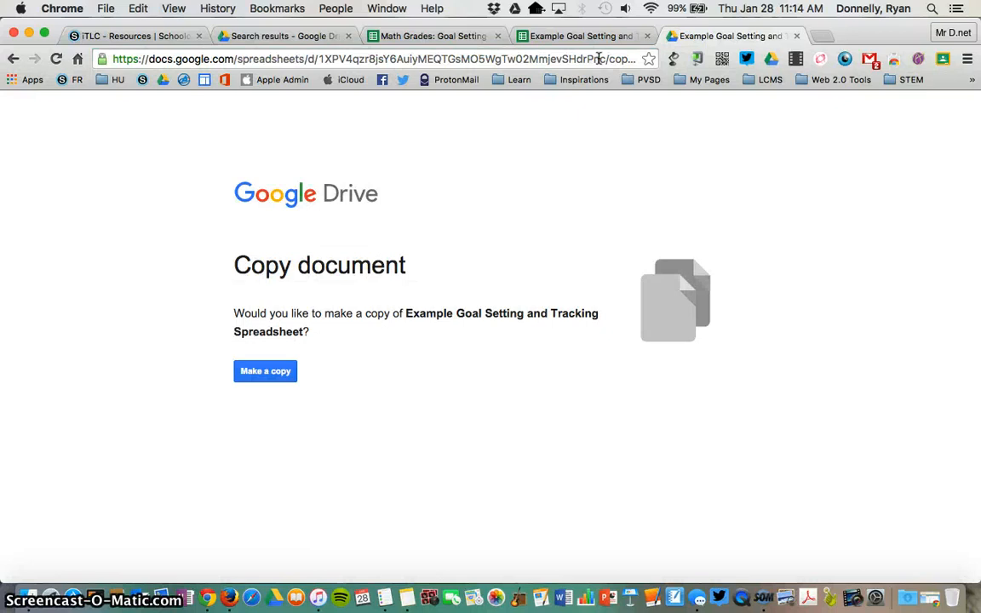
# - Close the original spreadsheet's share dialog and switch to Screencast-O-Matic
pyautogui.click(567, 34)
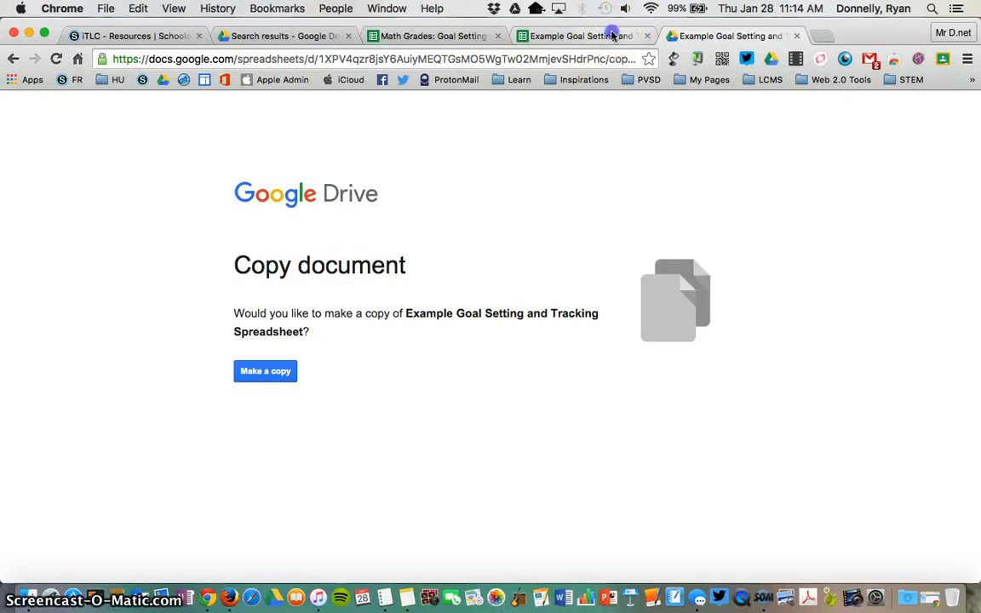
pyautogui.click(326, 458)
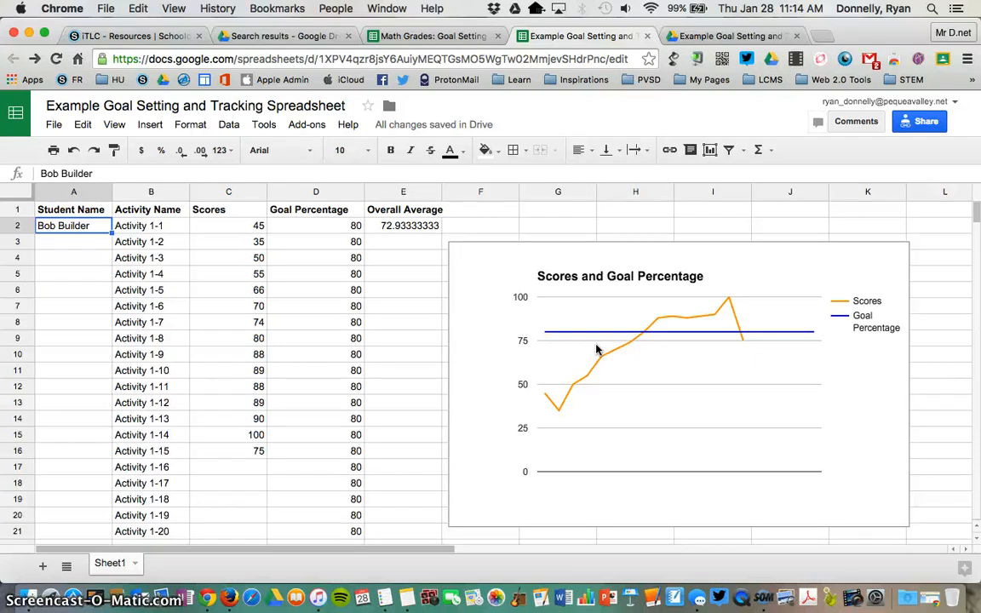
pyautogui.click(766, 599)
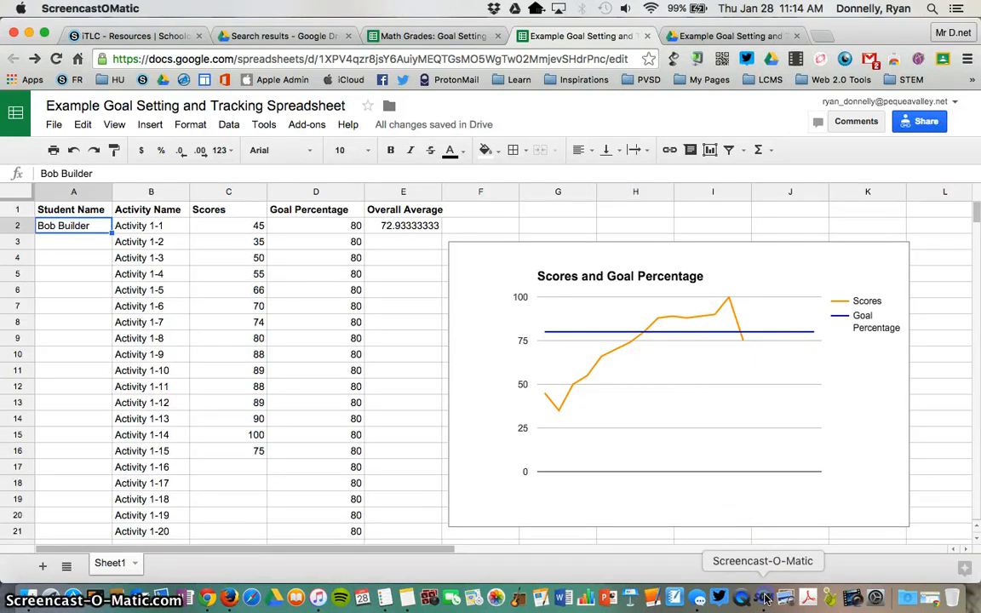